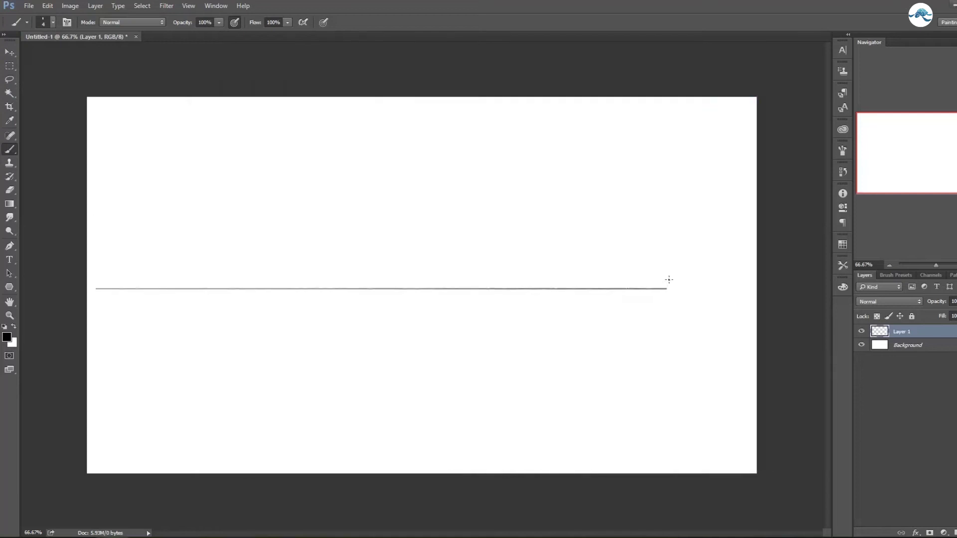
- Draw the horizon line and sketch tree outlines on the right hillside
left_click_drag(561, 101, 312, 262)
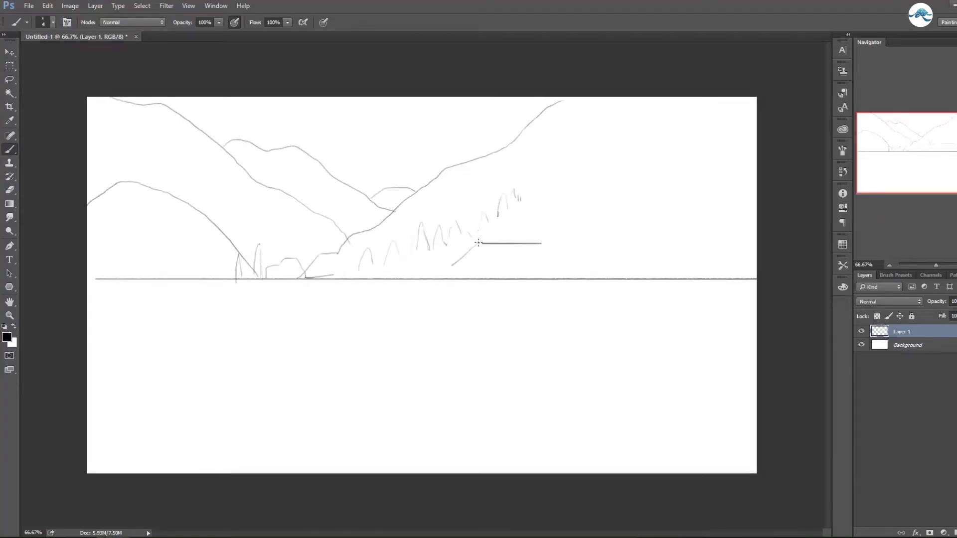
key("e")
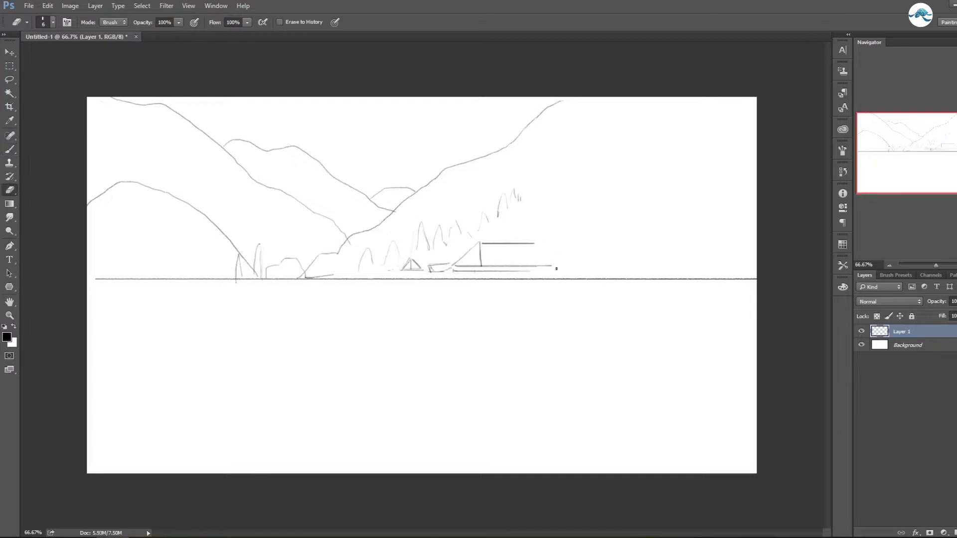
key("b")
left_click_drag(650, 254, 753, 176)
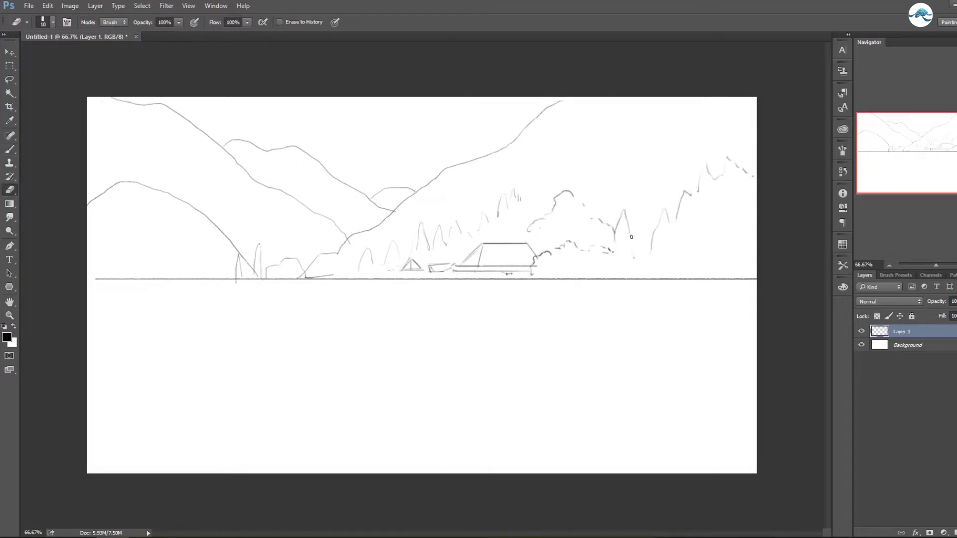
key("bracketleft")
key("bracketleft")
left_click_drag(533, 278, 616, 278)
- Sketch the waterline, the boat, the lower-left bushes and the reworked riverbank
left_click_drag(490, 271, 423, 279)
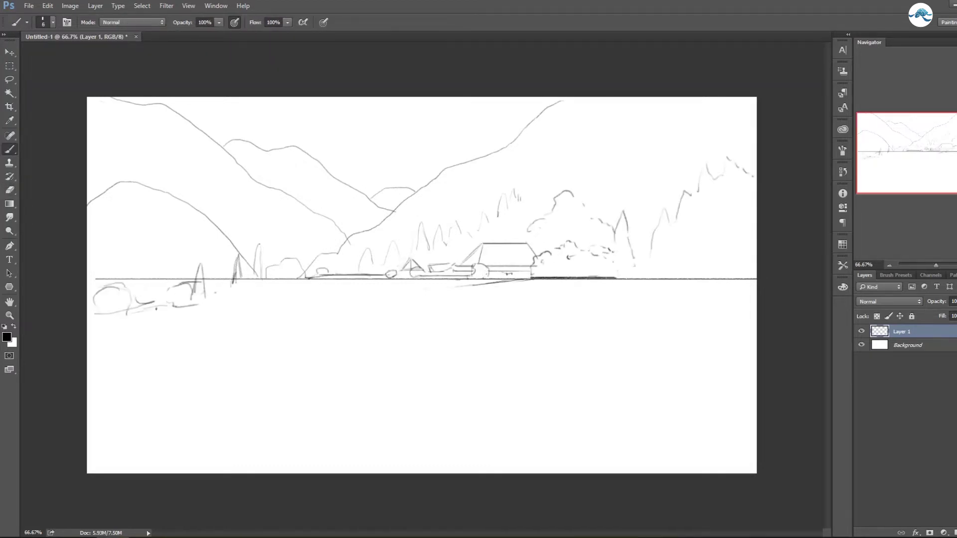
left_click_drag(419, 350, 473, 416)
left_click_drag(339, 349, 462, 394)
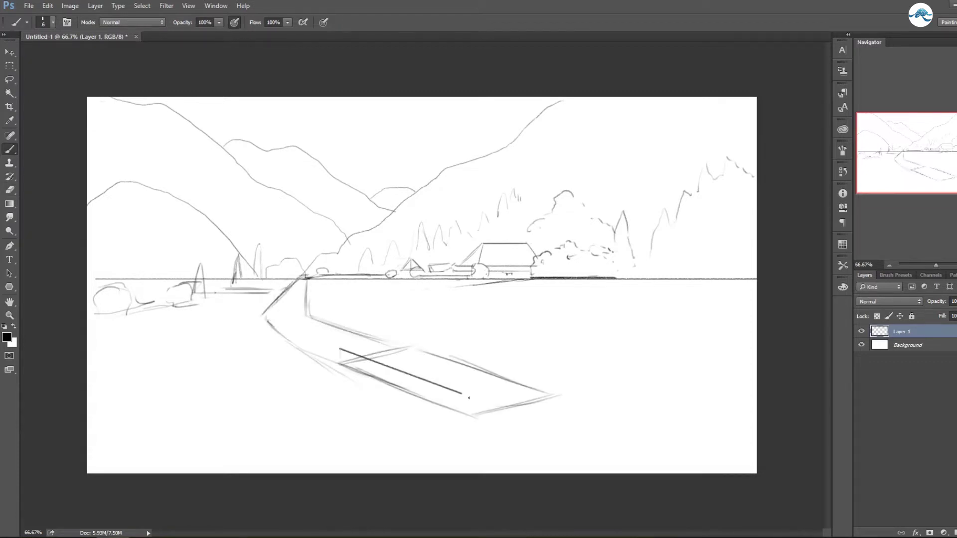
left_click_drag(204, 349, 270, 352)
key("l")
left_click_drag(506, 326, 476, 333)
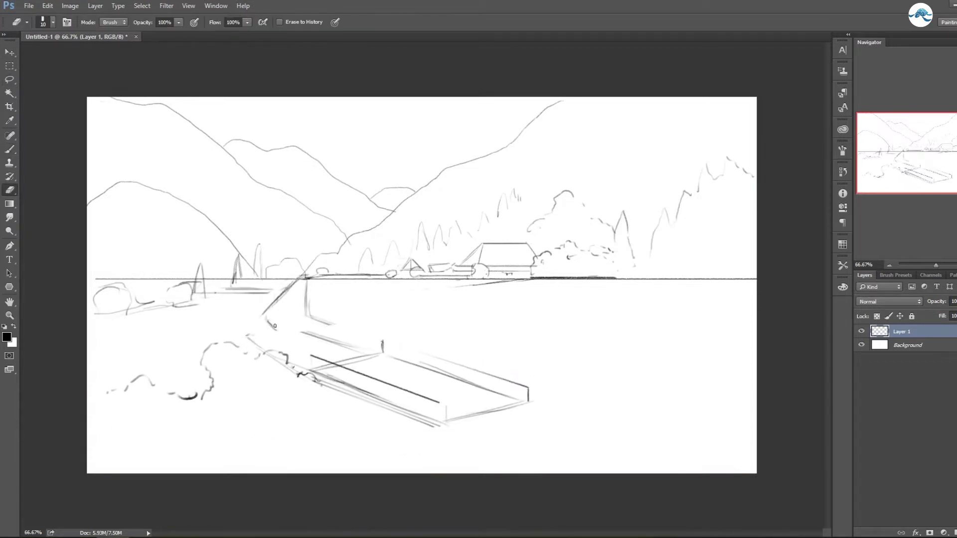
key("b")
- Sketch the lower-left bushes, the shoreline lines and the arcs along the bottom of the scene
left_click_drag(304, 284, 249, 349)
left_click_drag(96, 327, 208, 330)
left_click_drag(97, 347, 201, 357)
left_click_drag(179, 309, 249, 310)
left_click_drag(128, 456, 191, 437)
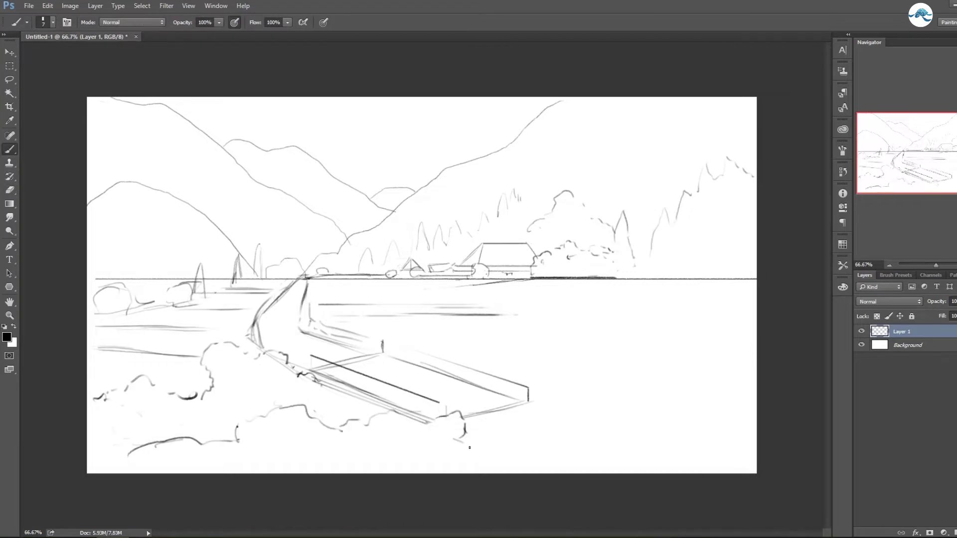
left_click_drag(260, 471, 568, 472)
left_click_drag(441, 448, 524, 473)
left_click_drag(526, 404, 733, 471)
left_click_drag(544, 399, 578, 397)
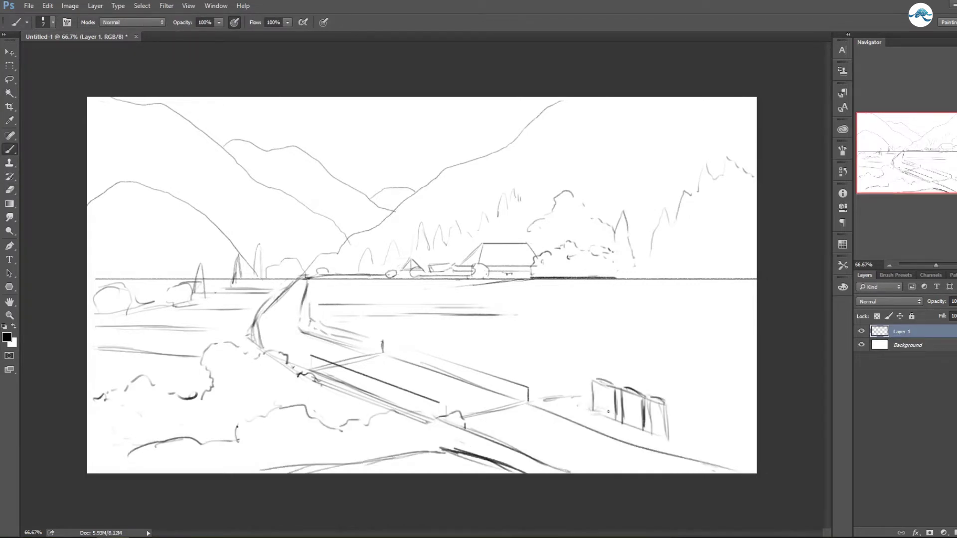
- Lasso the train sketch at lower right and shrink it with Free Transform
key("l")
mouse_move(643, 354)
left_mouse_down()
mouse_move(694, 384)
mouse_move(673, 391)
left_mouse_up()
key("ctrl+t")
key("Return")
key("ctrl+d")
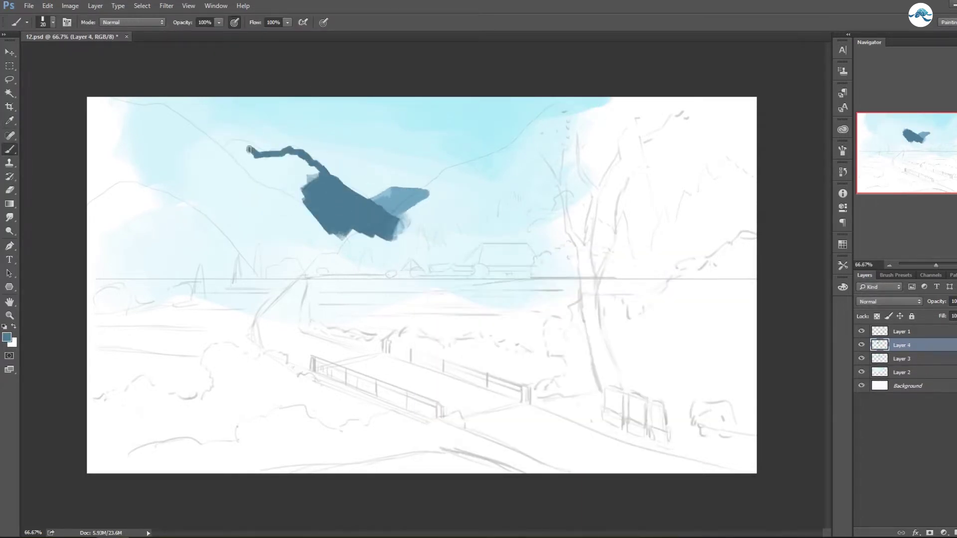
- Fill out the dark blue mountain shape on the left
left_click_drag(249, 150, 290, 154)
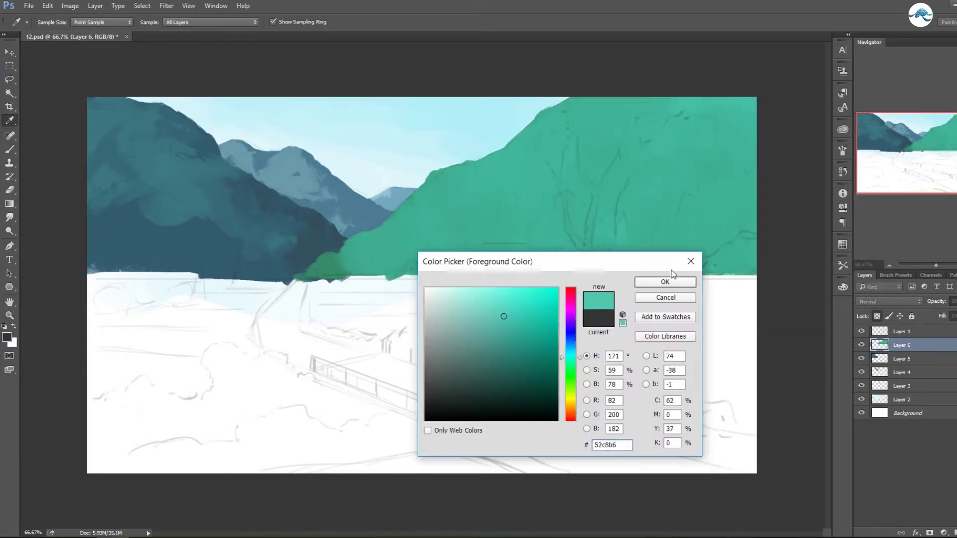
- Paint a row of dark conifers along the green hill's base
left_click(665, 282)
key("b")
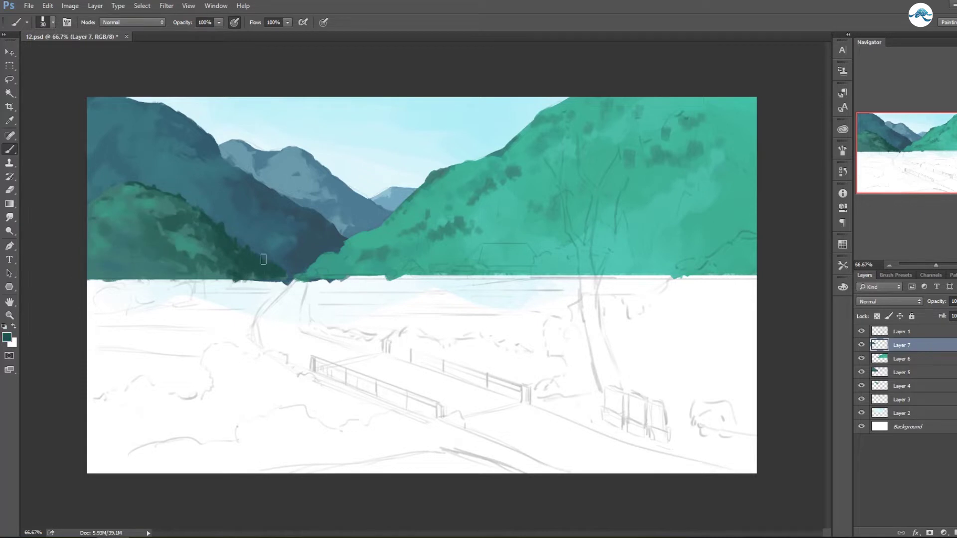
mouse_move(326, 271)
left_mouse_down()
mouse_move(357, 249)
mouse_move(437, 243)
mouse_move(521, 200)
mouse_move(566, 202)
left_mouse_up()
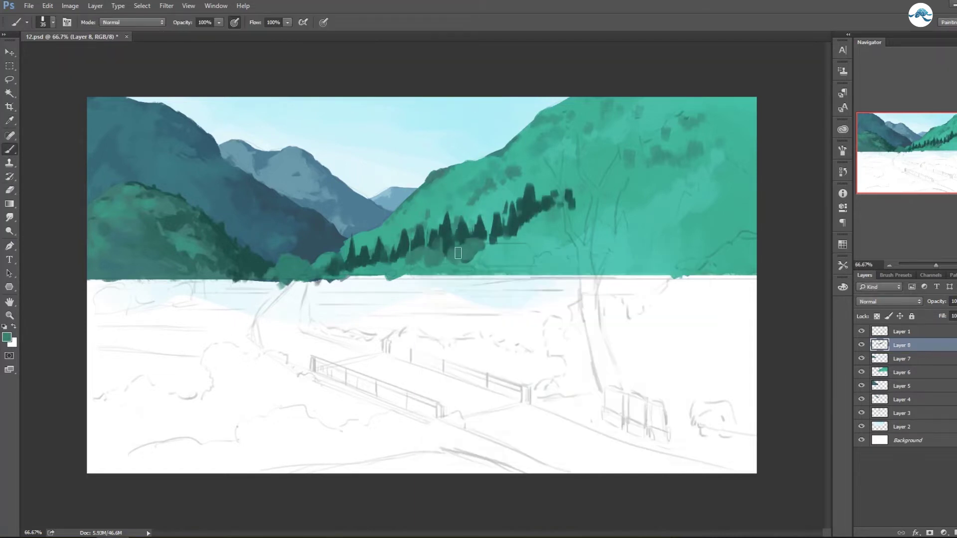
- Paint tall dark conifers at the right with a darker green and a larger brush
left_click(7, 338)
left_click(664, 280)
key("bracketright")
key("bracketright")
key("bracketright")
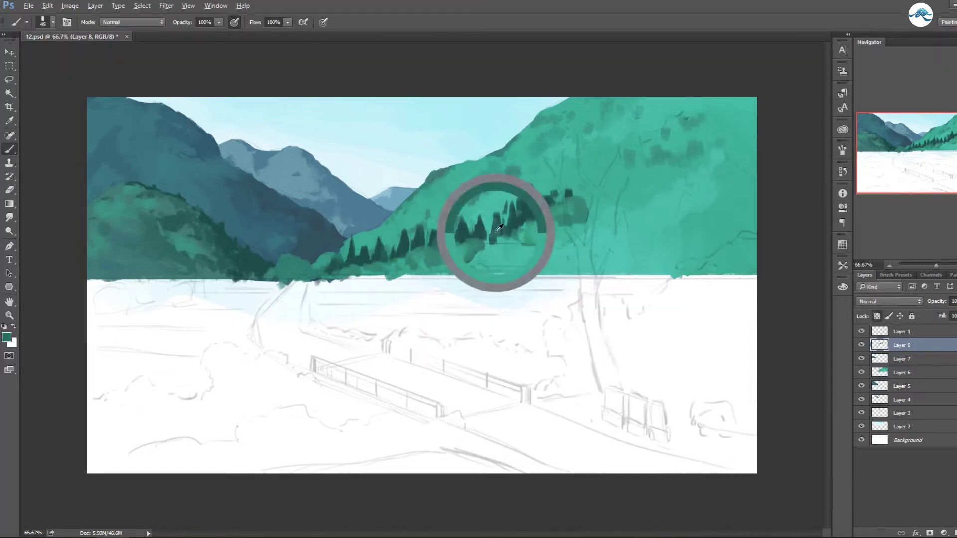
left_click(7, 338)
left_click(666, 280)
left_click_drag(643, 269, 688, 194)
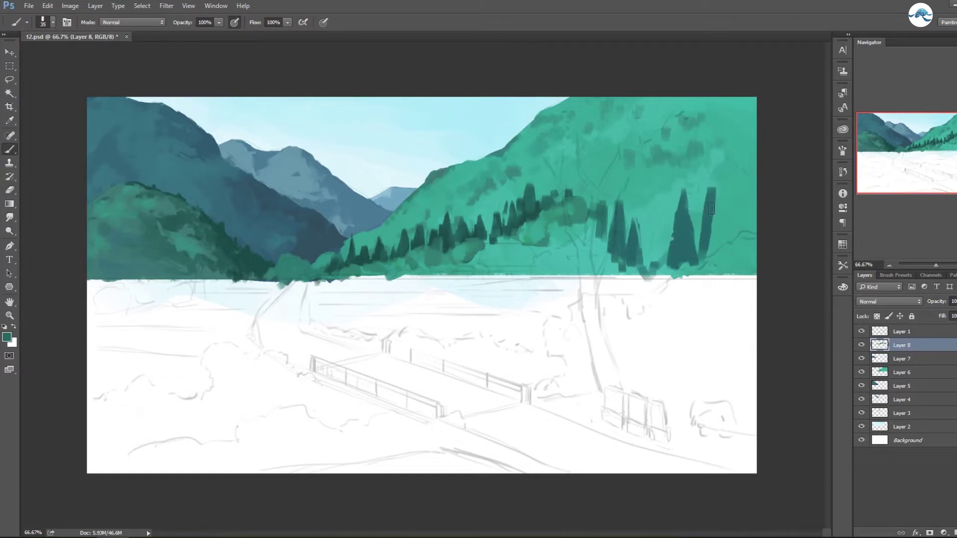
left_click_drag(688, 264, 740, 157)
- Flood the lower canvas with green using broad brush strokes
key("e")
key("b")
left_click_drag(523, 279, 353, 279)
left_click_drag(87, 280, 758, 279)
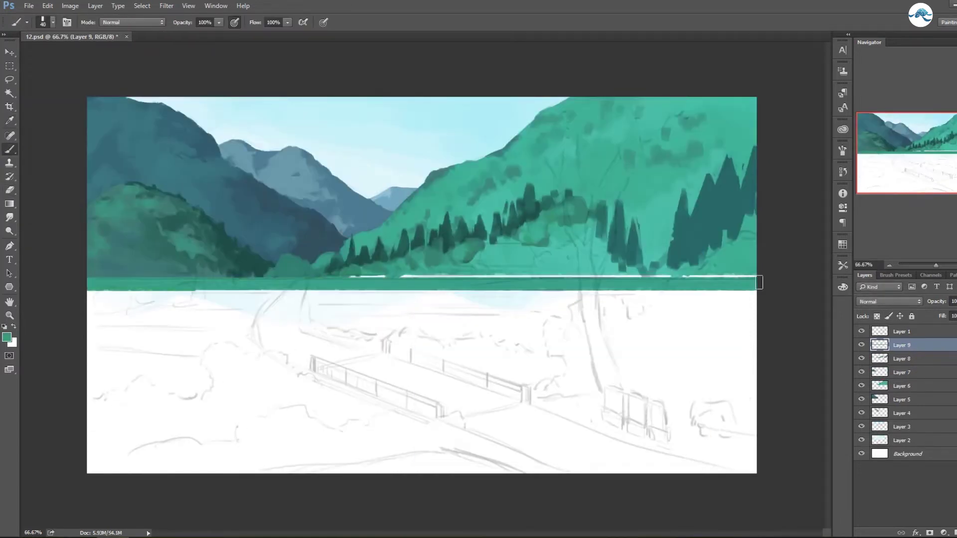
left_click_drag(88, 309, 758, 309)
mouse_move(87, 389)
left_mouse_down()
mouse_move(723, 383)
mouse_move(737, 429)
left_mouse_up()
key("bracketright")
key("bracketright")
key("bracketright")
left_click_drag(88, 454, 807, 459)
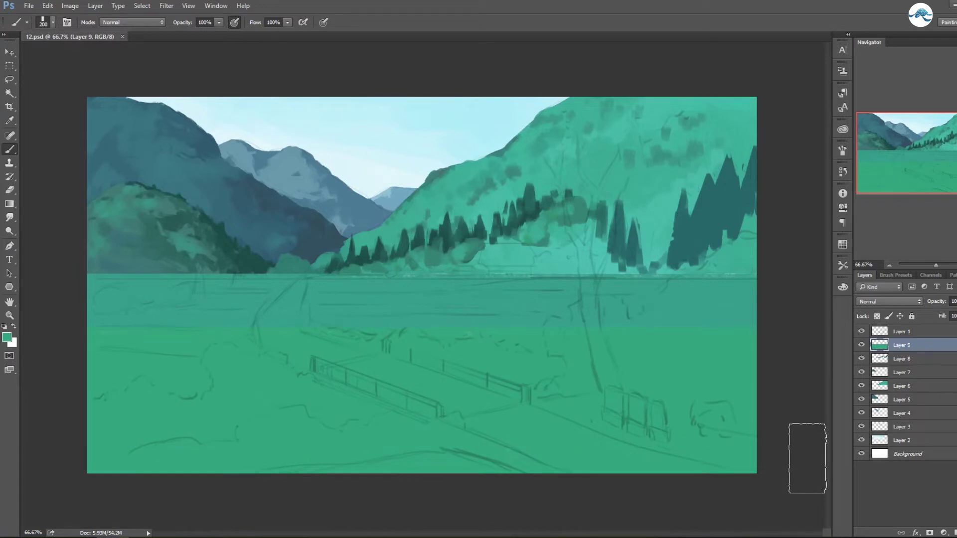
key("bracketleft")
key("bracketleft")
key("bracketleft")
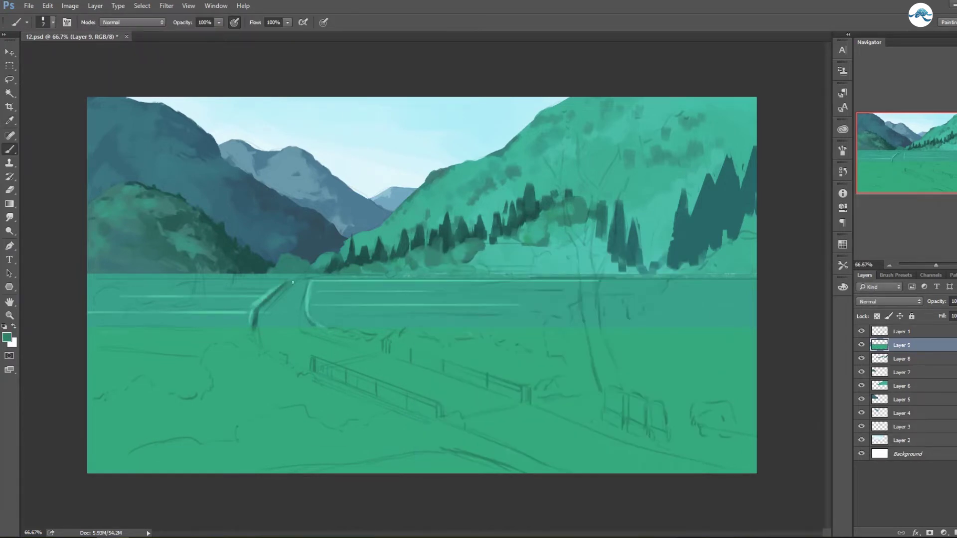
- Paint a pale road to the lower right and a bright green strip along the far shore
left_click(7, 338)
left_click(667, 279)
left_click_drag(294, 284, 518, 414)
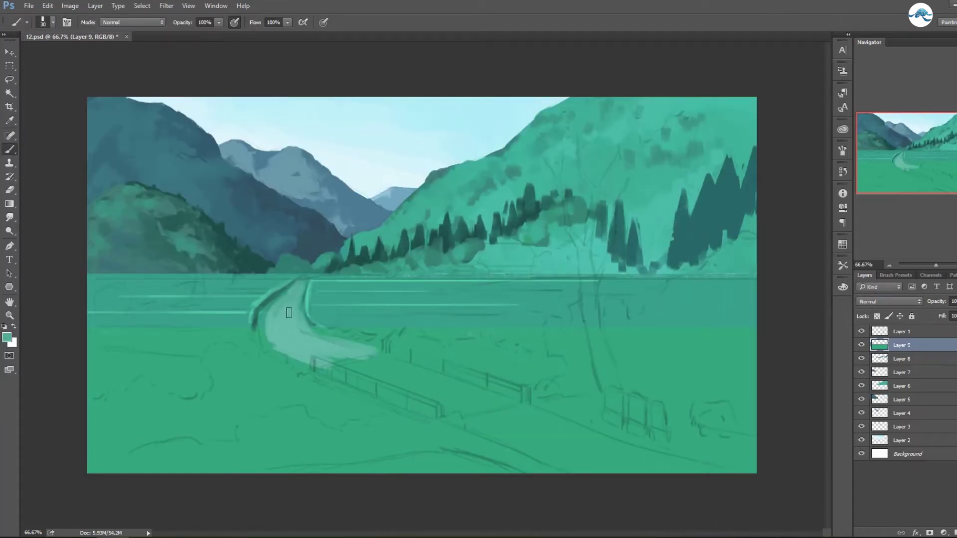
key("bracketleft")
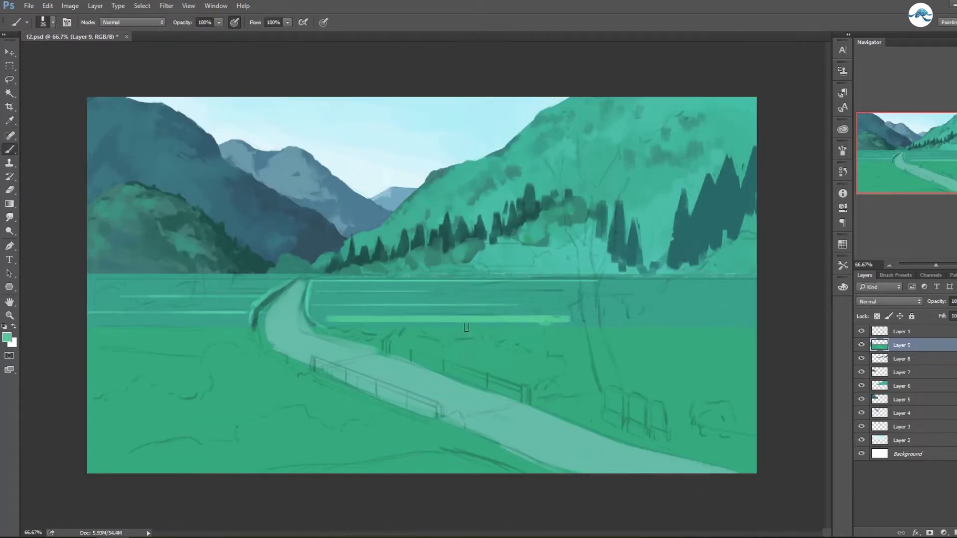
left_click_drag(568, 322, 368, 315)
left_click(7, 338)
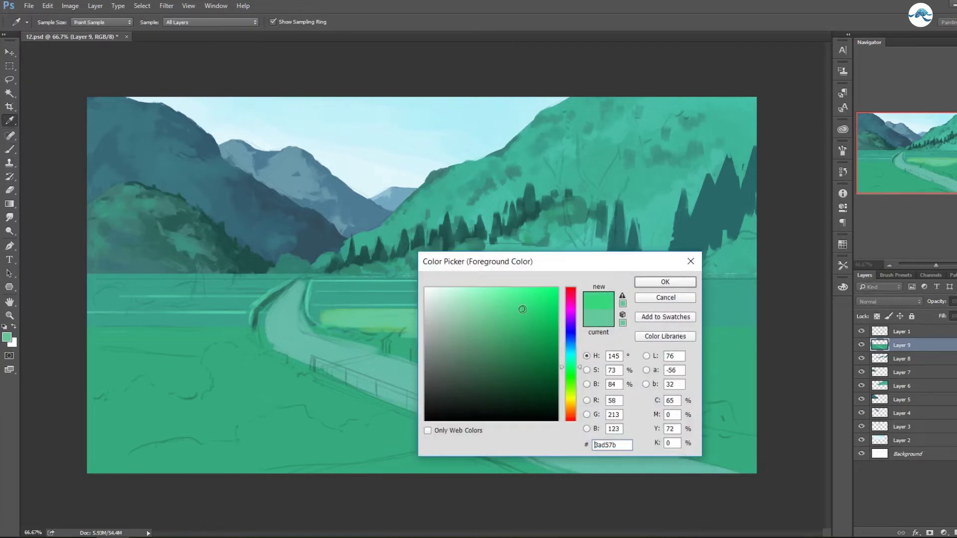
- Paint bright green and teal strokes over the left field and far shore, then save
mouse_move(229, 327)
left_mouse_down()
mouse_move(95, 349)
mouse_move(204, 394)
left_mouse_up()
key("bracketleft")
key("bracketleft")
key("bracketleft")
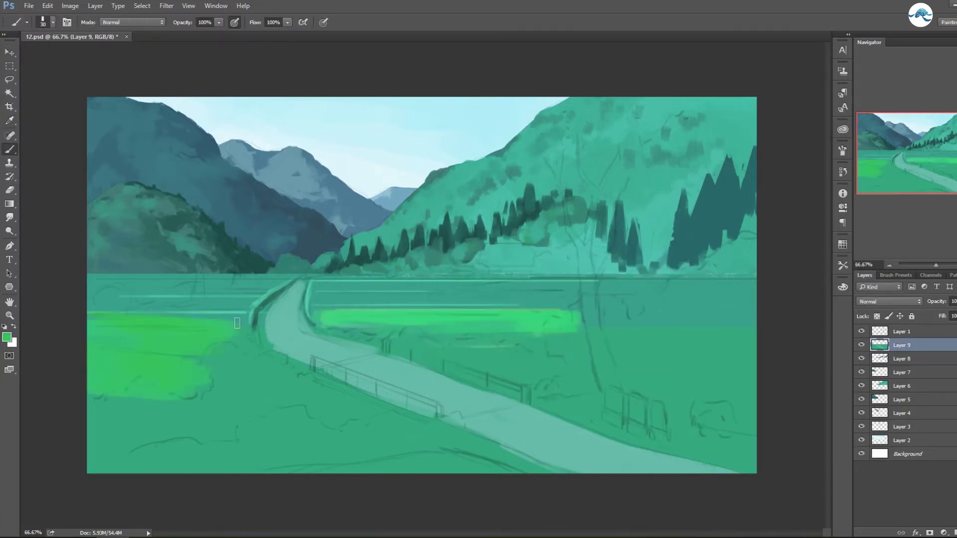
left_click_drag(566, 298, 474, 296)
left_click(7, 337)
left_click(675, 280)
left_click_drag(629, 293, 382, 299)
key("ctrl+s")
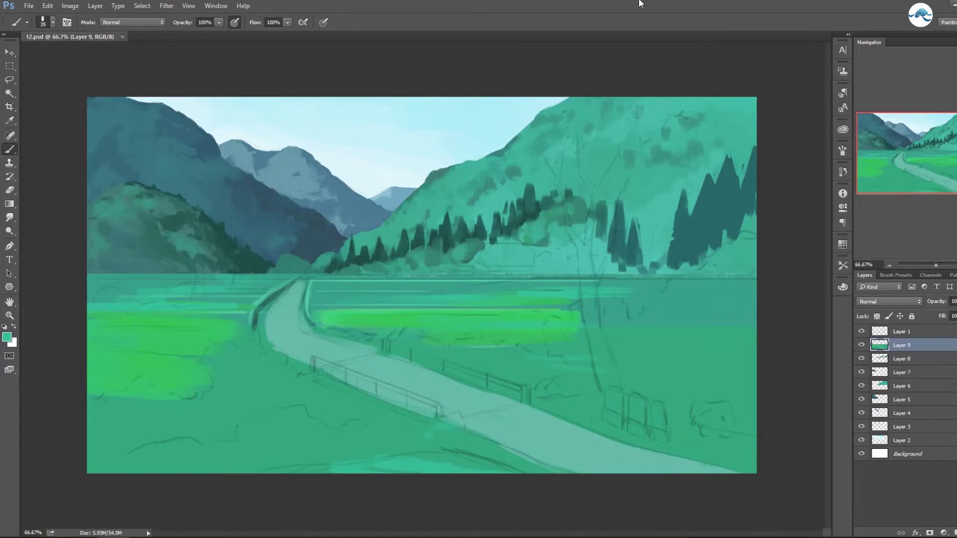
- On a new layer, dab dark teal bushes along the left shore
key("ctrl+shift+alt+n")
left_click(7, 338)
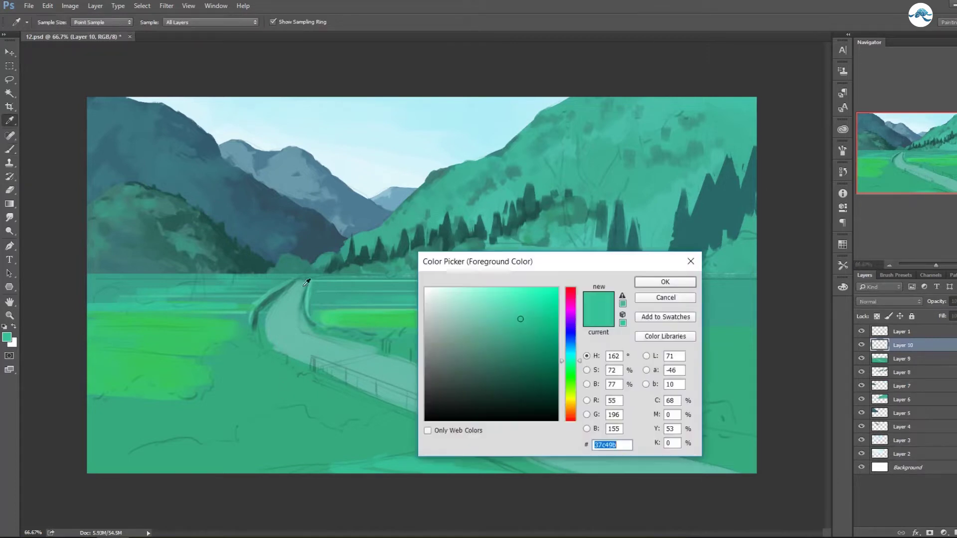
left_click(519, 316)
left_click(680, 277)
key("bracketleft")
key("bracketleft")
key("bracketleft")
left_click_drag(187, 284, 219, 274)
left_click(7, 338)
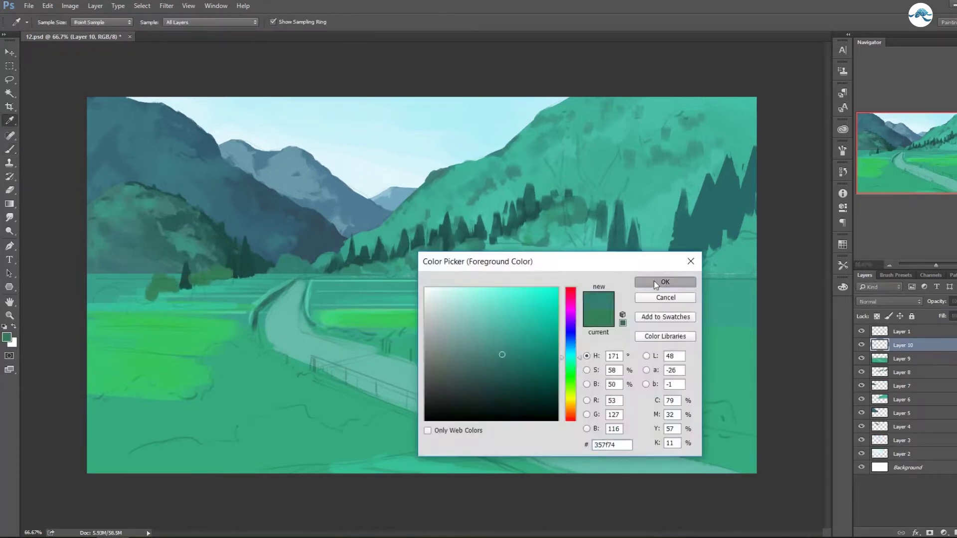
left_click(654, 281)
key("bracketright")
key("bracketright")
key("bracketright")
mouse_move(124, 294)
left_mouse_down()
mouse_move(107, 281)
mouse_move(180, 291)
left_mouse_up()
- Pick and sample lighter and darker teals for the left shore, then switch to Layer 9
left_click(7, 338)
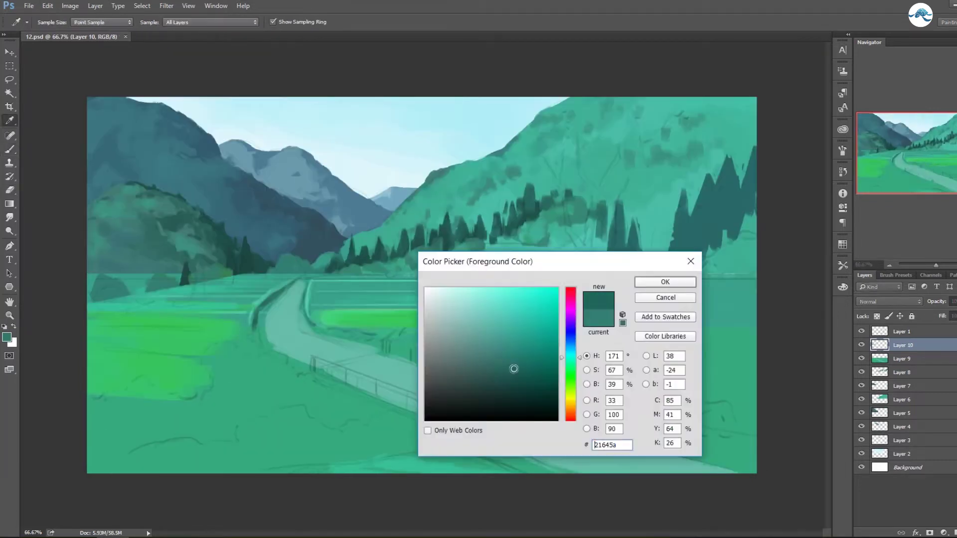
left_click(662, 280)
key("bracketleft")
left_click(7, 338)
left_click(662, 280)
left_click(148, 286, "alt")
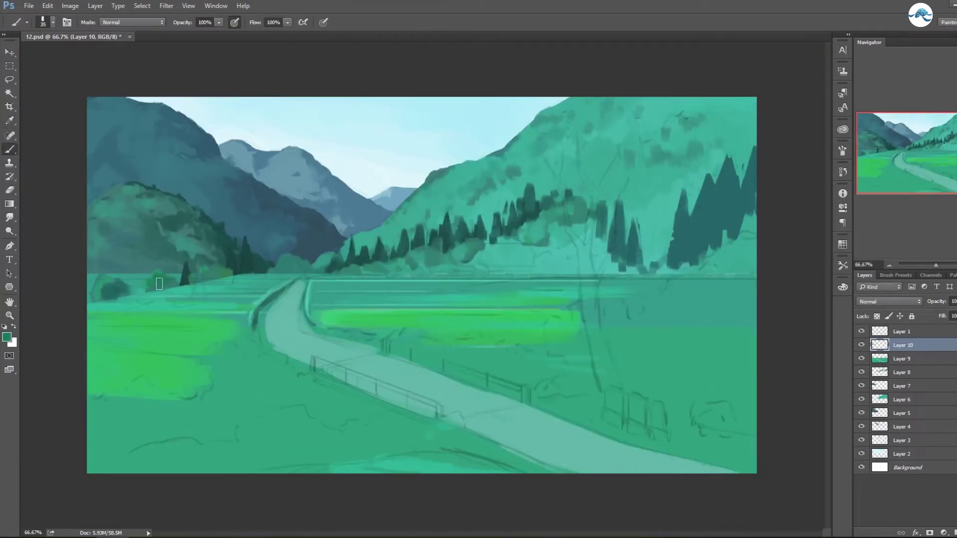
key("bracketleft")
key("alt+bracketleft")
left_click(190, 281, "alt")
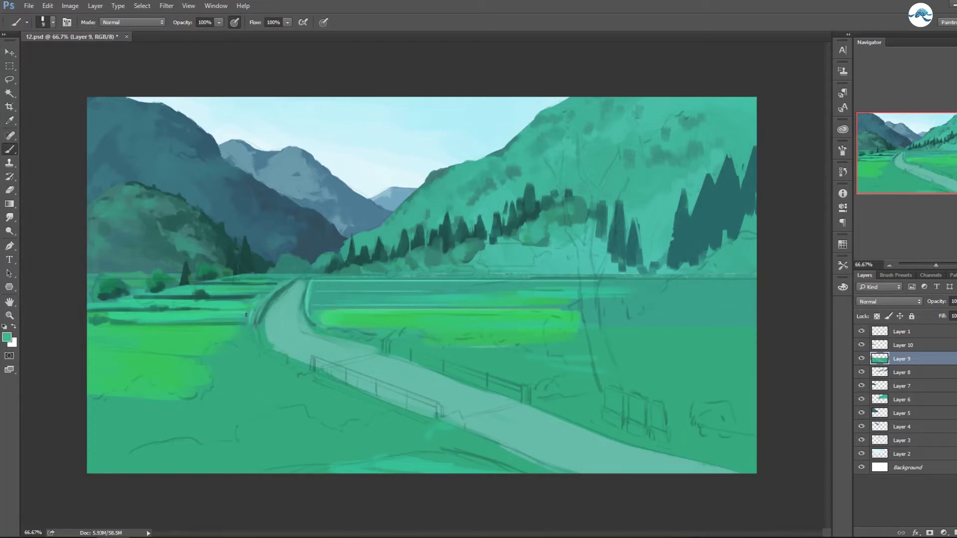
- Hide the Layer 1 sketch and paint horizontal field strips and dark bushes along the shore
left_click(862, 331)
mouse_move(524, 309)
left_mouse_down()
mouse_move(309, 294)
mouse_move(389, 279)
left_mouse_up()
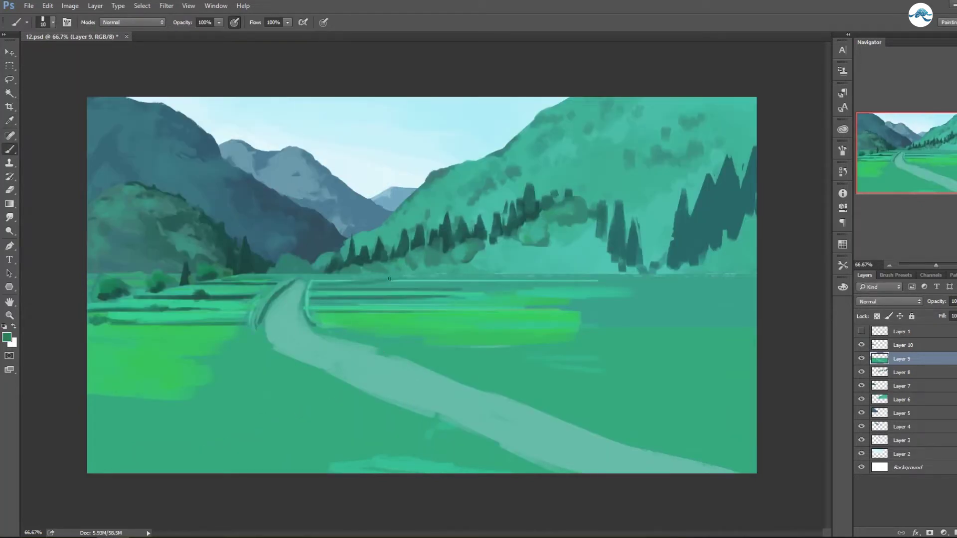
left_click_drag(399, 313, 414, 314)
left_click_drag(503, 297, 633, 309)
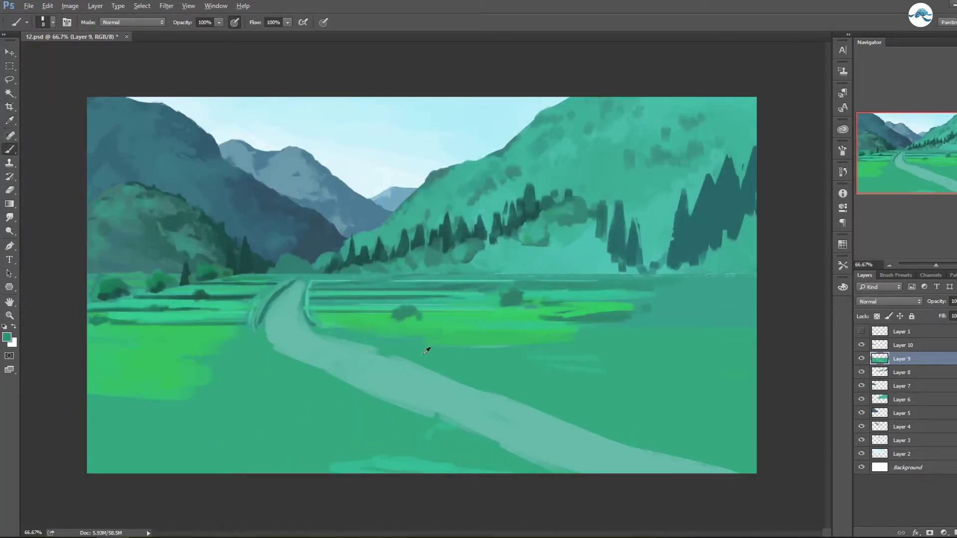
mouse_move(427, 351)
left_mouse_down()
mouse_move(466, 349)
mouse_move(434, 371)
left_mouse_up()
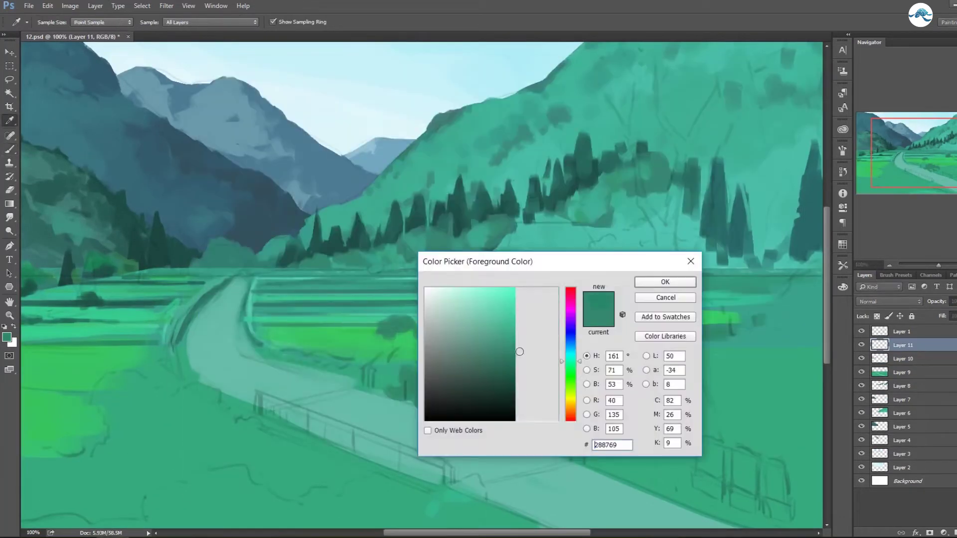
- Paint a dark green bush beside the right-hand trees
key("Return")
key("b")
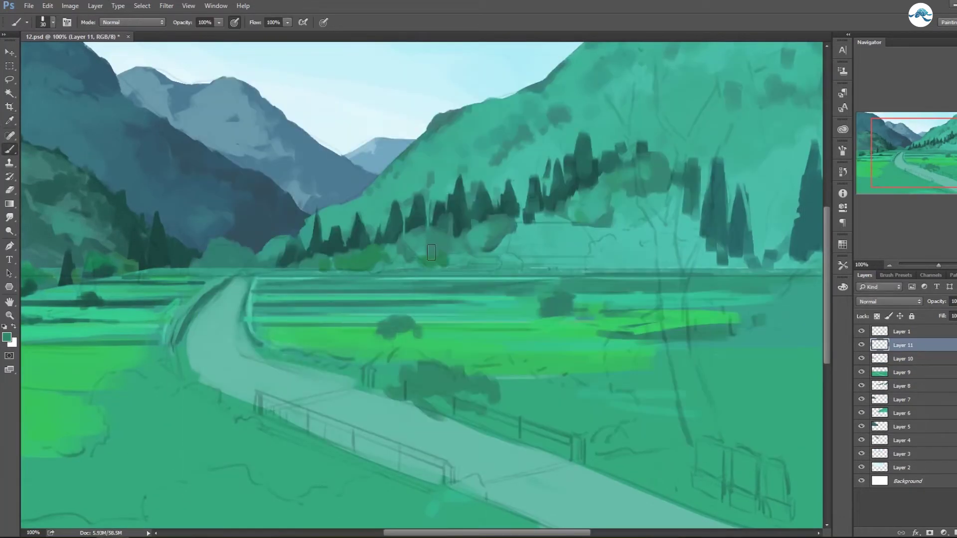
left_click_drag(575, 253, 643, 234)
left_click(647, 301)
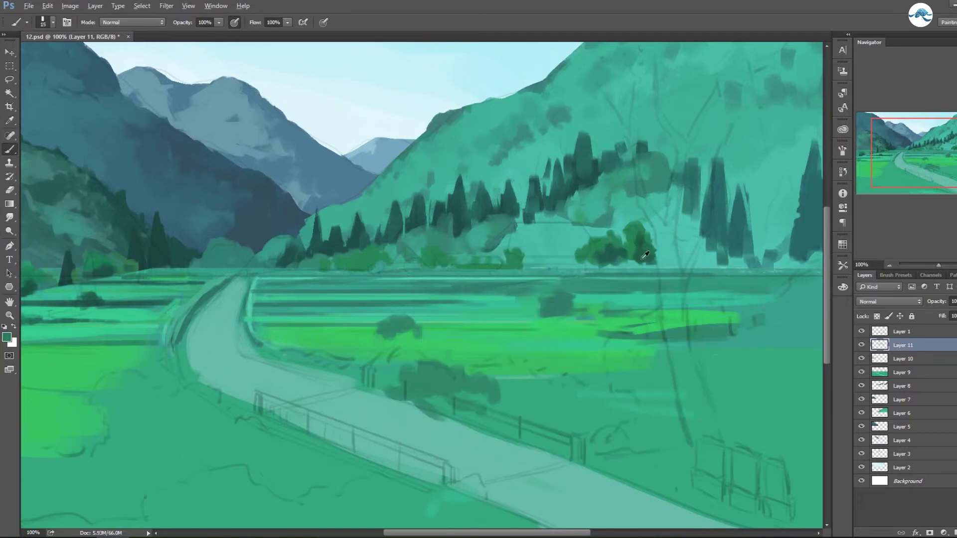
- On a new layer, block in the farmhouse roof and repaint it a greyer tone
key("ctrl+shift+alt+n")
key("Return")
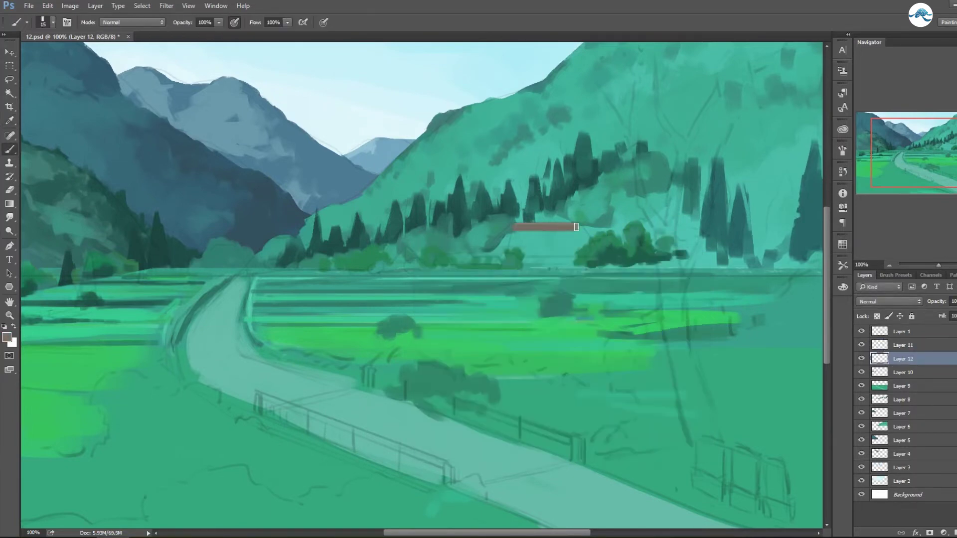
left_click_drag(516, 225, 578, 227)
key("bracketright")
key("bracketright")
key("bracketright")
left_click_drag(516, 242, 576, 248)
left_click_drag(518, 234, 574, 245)
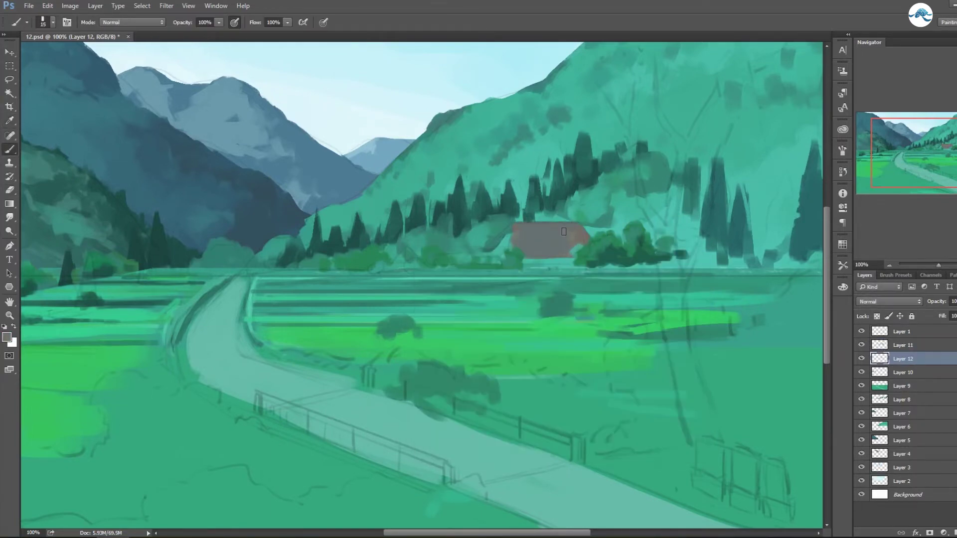
key("i")
key("Return")
key("b")
left_click_drag(514, 225, 497, 252)
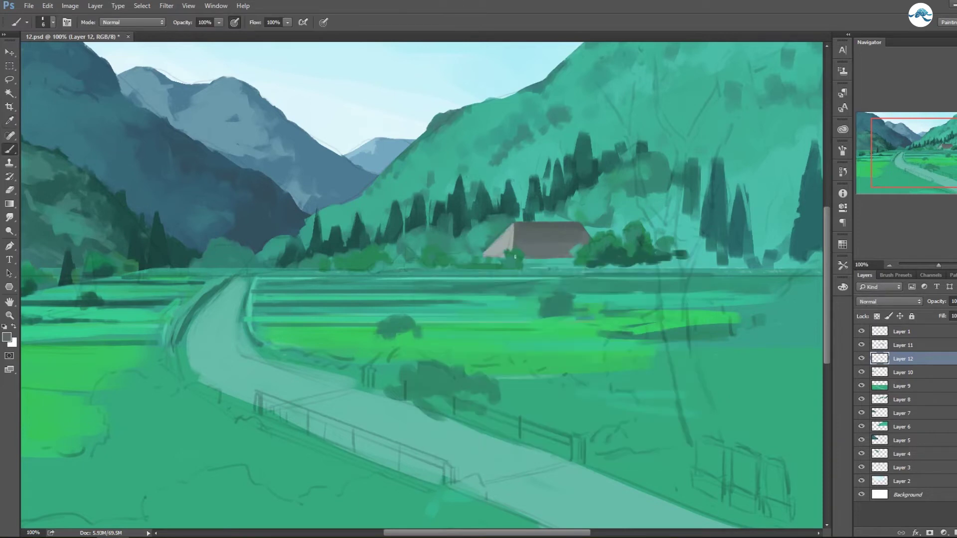
key("bracketright")
key("bracketright")
key("bracketright")
key("bracketleft")
key("bracketleft")
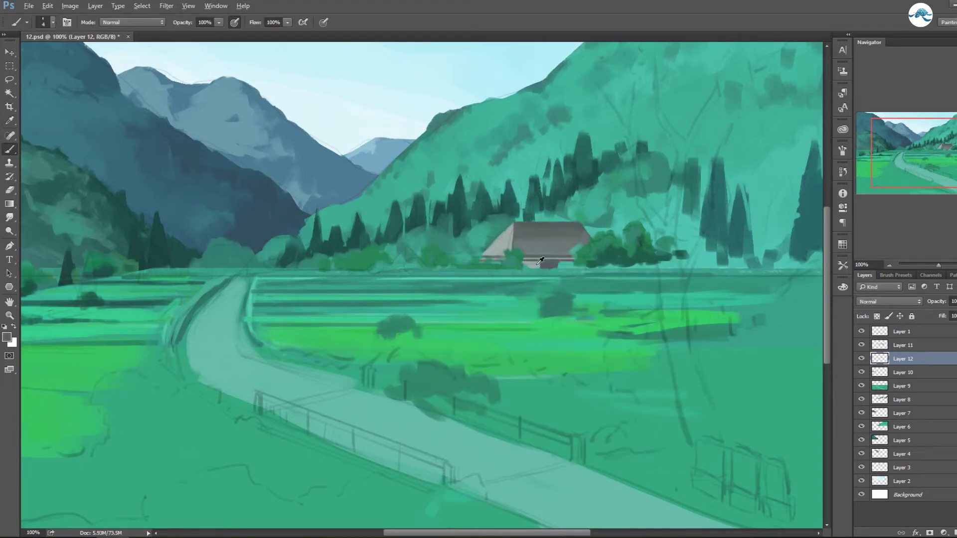
- Paint small beige house fronts in the distance and hide the Layer 1 sketch
left_click(541, 260, "alt")
key("i")
left_click(7, 336)
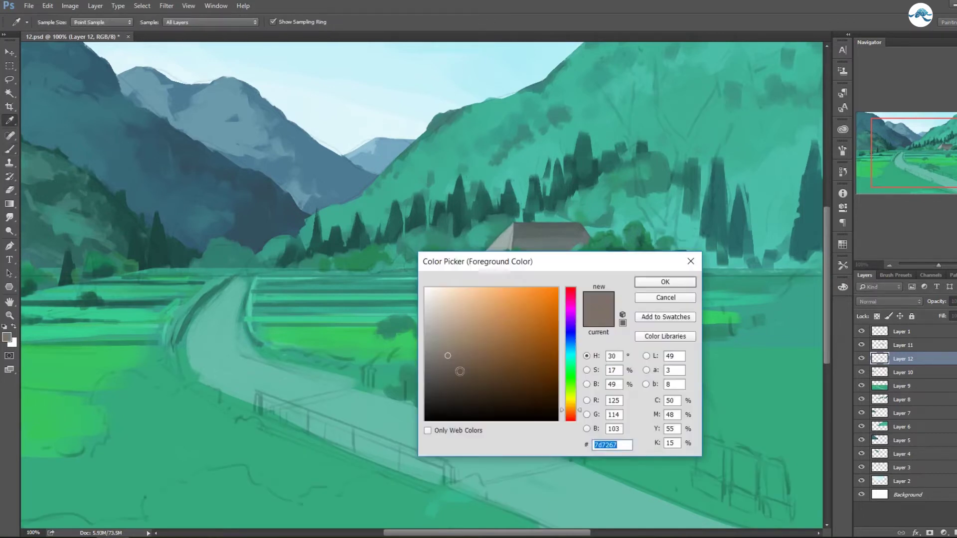
key("Escape")
left_click(453, 255)
key("b")
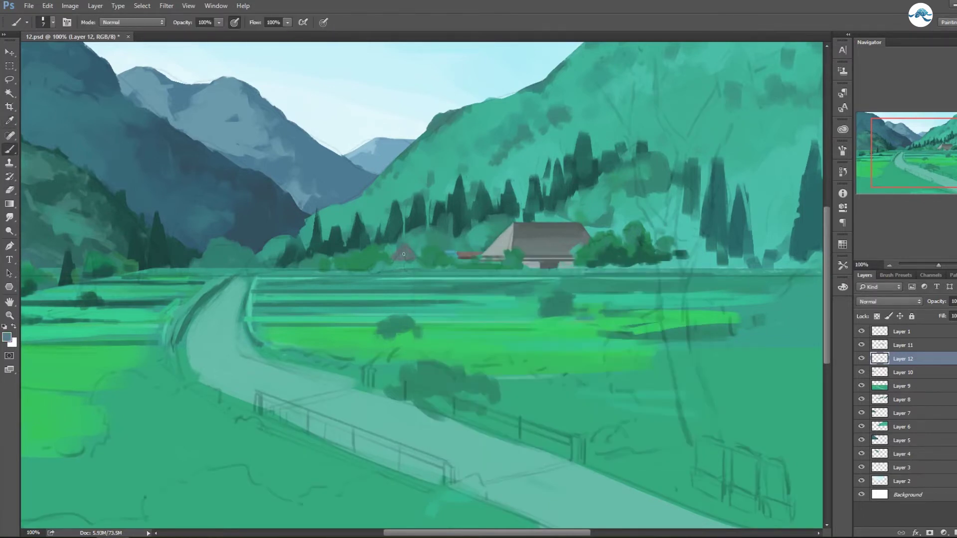
left_click(7, 337)
key("Return")
left_click_drag(399, 262, 412, 263)
left_click(861, 332)
key("ctrl+0")
key("ctrl+1")
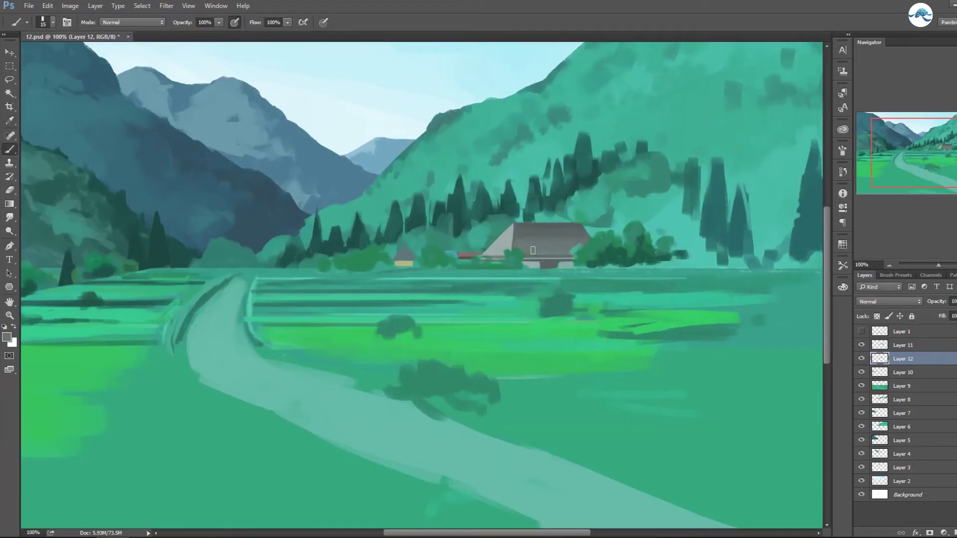
key("bracketleft")
- On Layer 11, paint dark and lighter green bushes across the lower-left field
left_click(583, 250, "alt")
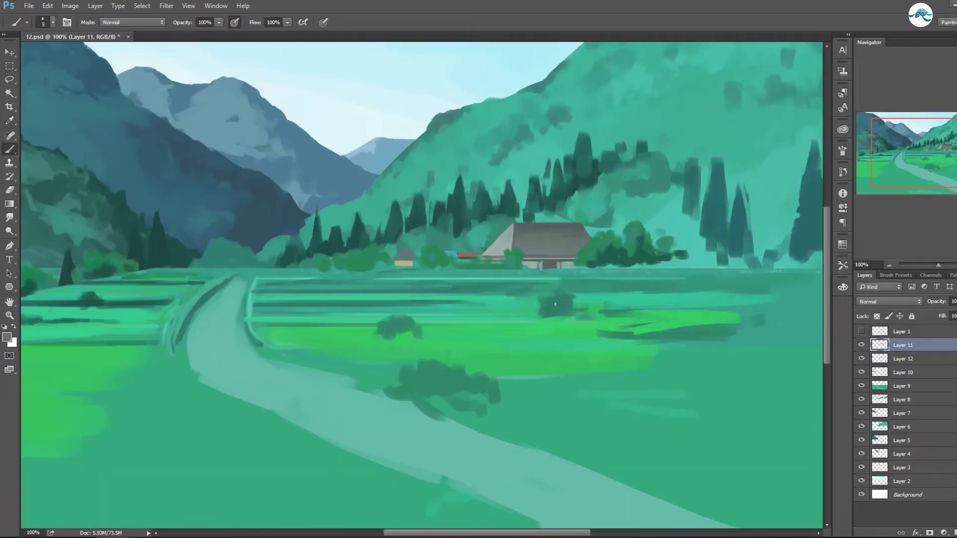
key("bracketright")
key("alt+bracketright")
key("ctrl+minus")
key("bracketleft")
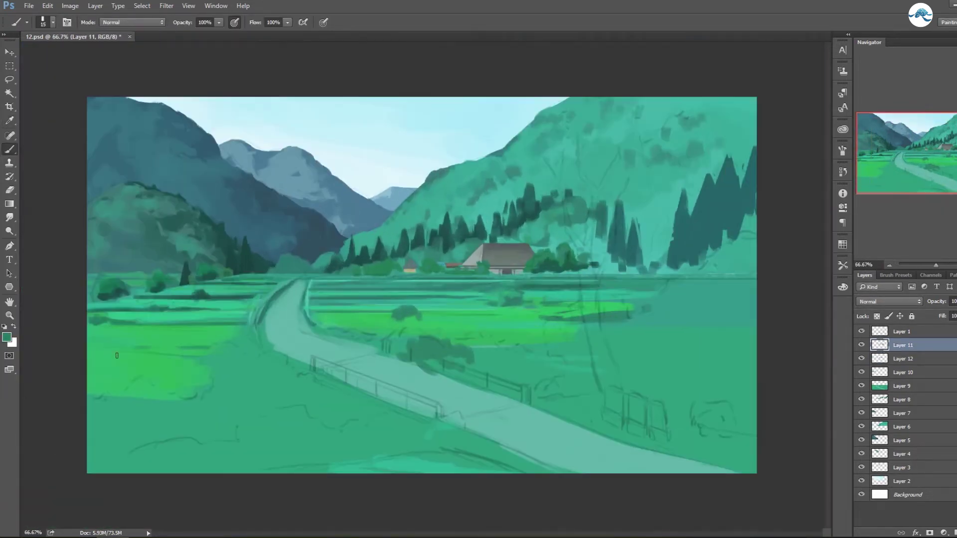
key("bracketright")
mouse_move(234, 333)
left_mouse_down()
mouse_move(249, 374)
mouse_move(314, 394)
left_mouse_up()
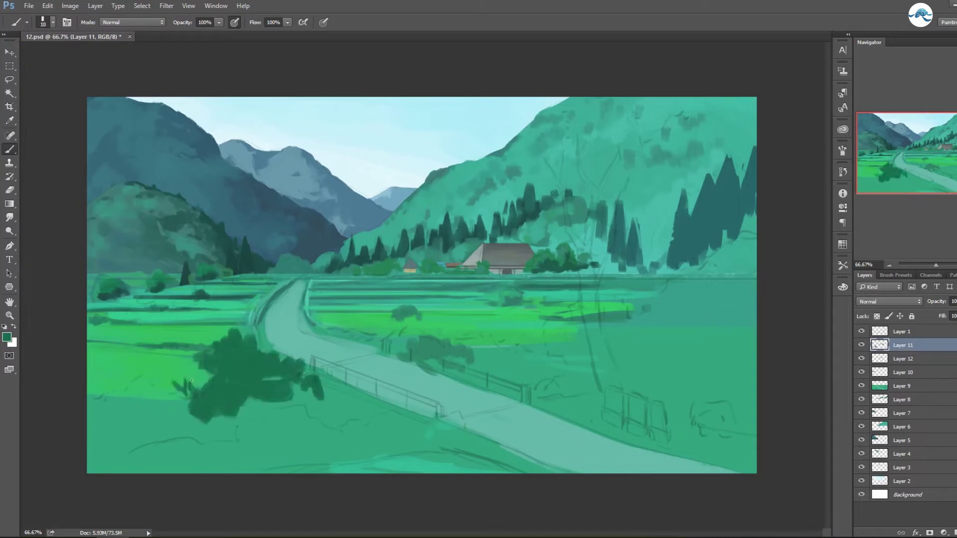
left_click_drag(189, 394, 90, 408)
key("bracketleft")
mouse_move(299, 369)
left_mouse_down()
mouse_move(110, 439)
mouse_move(189, 407)
left_mouse_up()
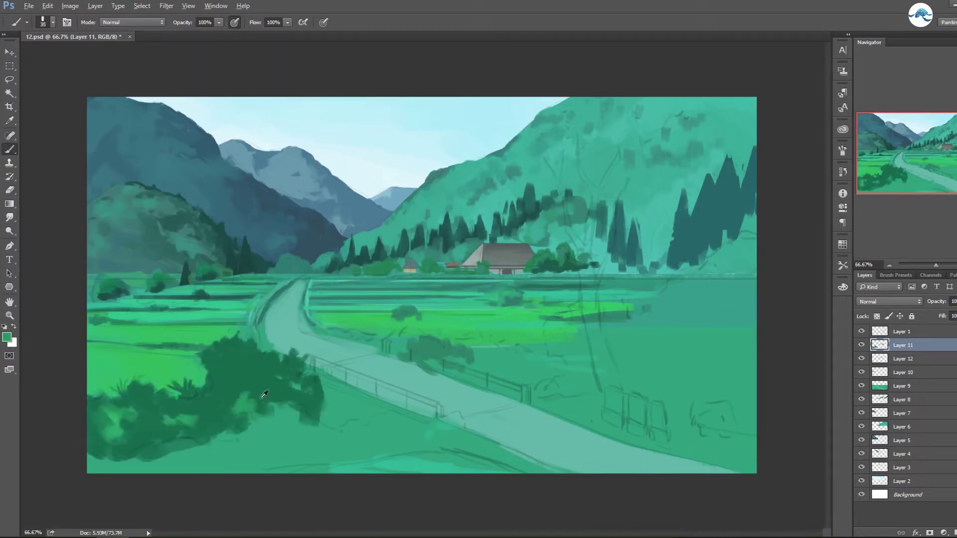
- Deepen the lower-left bushes and mid-right field with dark shadowed green foliage
left_click(7, 338)
left_click(665, 280)
left_click_drag(244, 384, 379, 414)
left_click_drag(250, 429, 195, 450)
left_click_drag(444, 391, 598, 334)
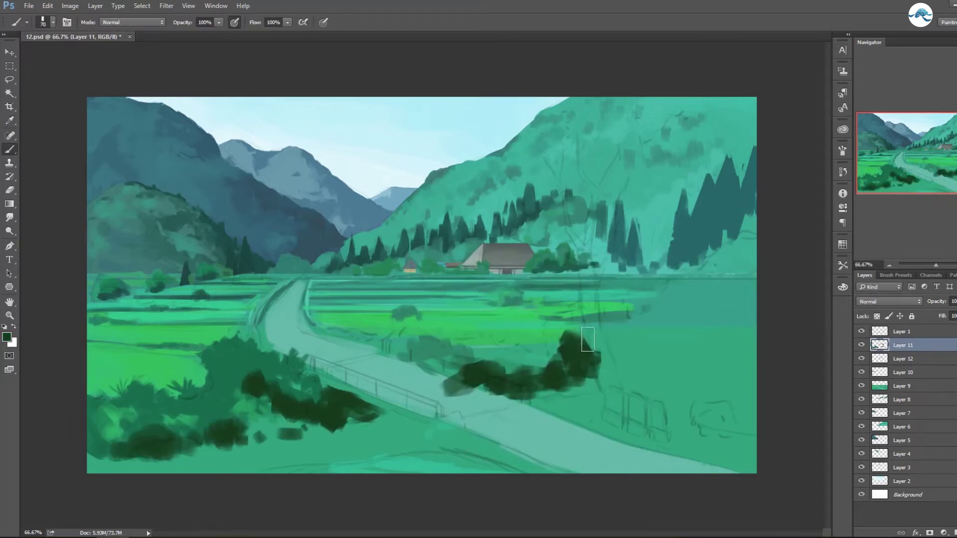
- Paint lighter foliage, a light green leafy tree and a darker bush mass on the right
left_click(561, 356, "alt")
mouse_move(394, 349)
left_mouse_down()
mouse_move(617, 315)
mouse_move(744, 257)
mouse_move(748, 234)
left_mouse_up()
left_click(743, 256, "alt")
left_click_drag(658, 279, 705, 337)
left_click(705, 337, "alt")
mouse_move(589, 359)
left_mouse_down()
mouse_move(726, 325)
mouse_move(737, 416)
mouse_move(543, 402)
left_mouse_up()
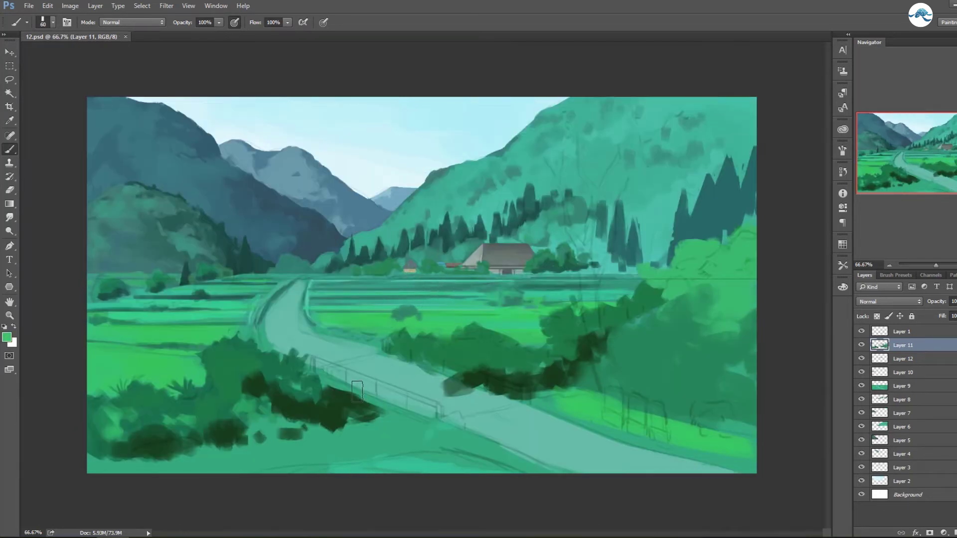
- Add a new layer for the bridge and choose a light colour for it
key("ctrl+shift+alt+n")
left_click(7, 337)
left_click(668, 279)
- Fill the bridge deck shape with light green and duplicate the deck layer
key("p")
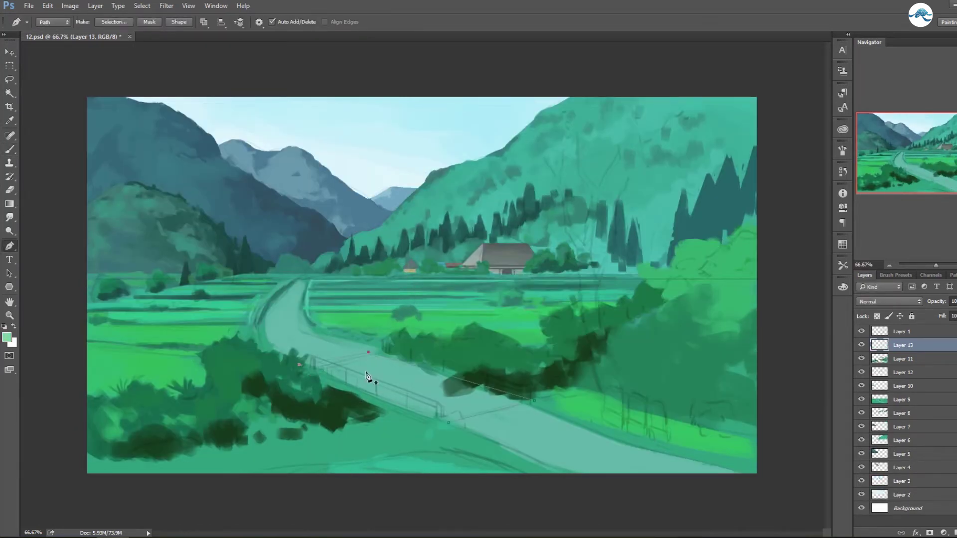
left_click(299, 364)
key("ctrl+Return")
key("alt+BackSpace")
left_click(7, 338)
key("ctrl+j")
- Paint a bridge post on a new layer and copy it to the bridge's far end
key("b")
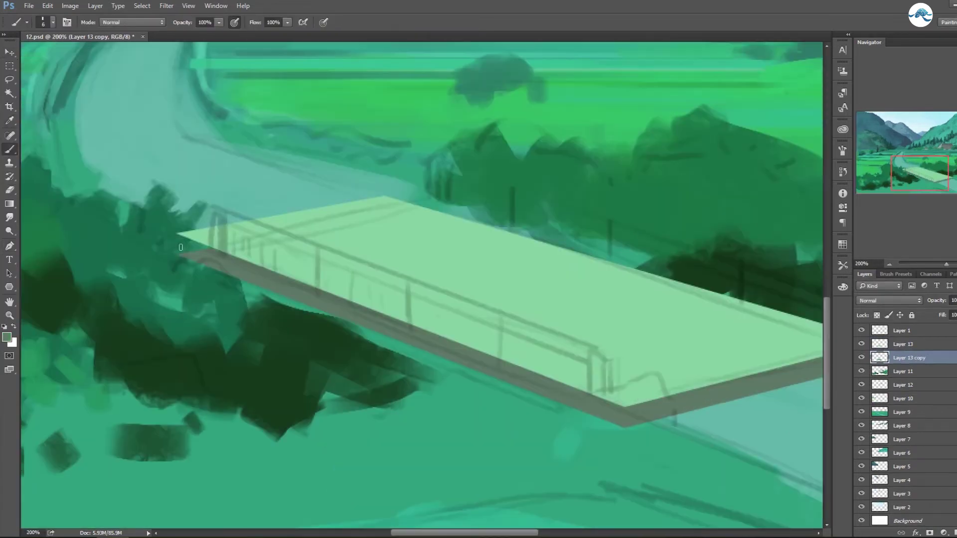
key("ctrl+minus")
key("ctrl+shift+alt+n")
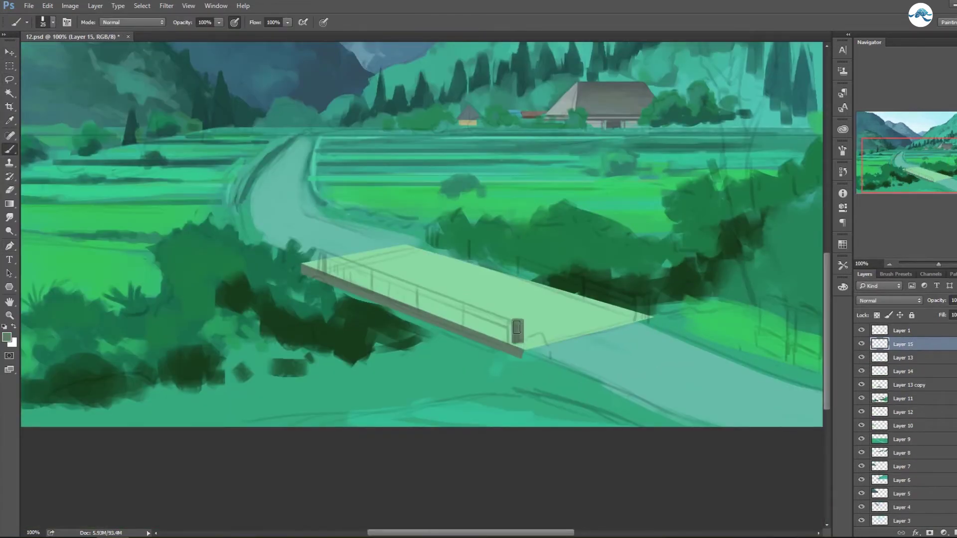
key("e")
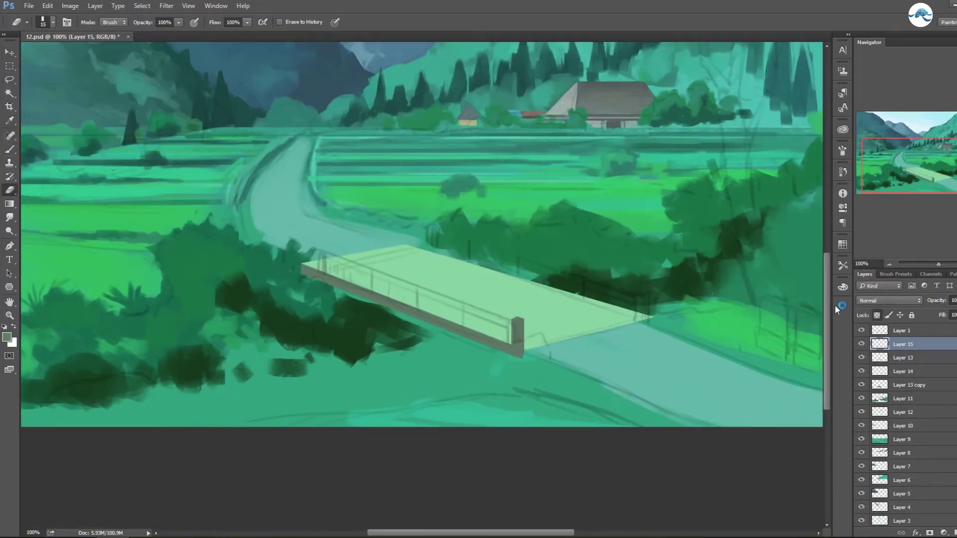
left_click(7, 338)
key("Return")
key("v")
mouse_move(518, 334)
left_mouse_down()
mouse_move(640, 305)
mouse_move(315, 263)
left_mouse_up()
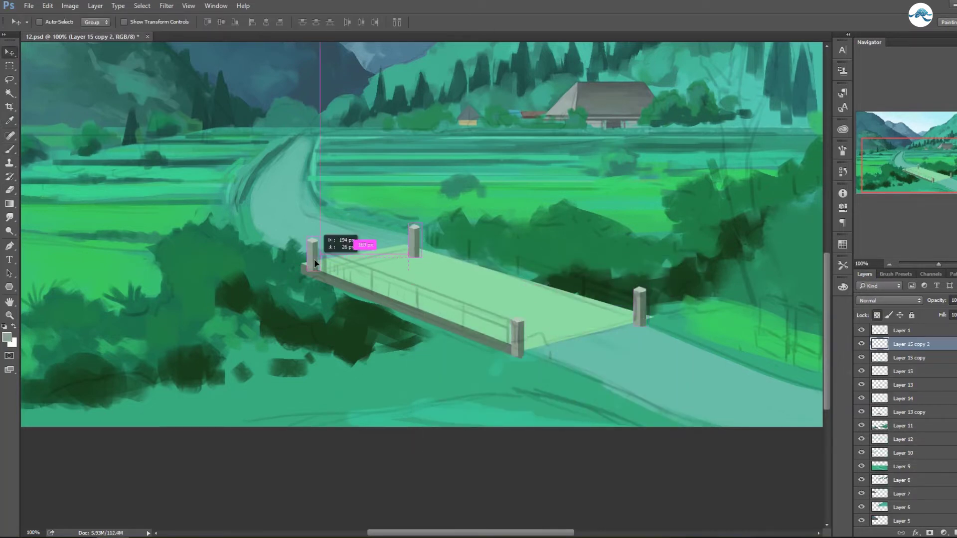
- Paint a railing line on a new layer and copy it lower along the bridge
key("ctrl+shift+alt+n")
key("i")
left_click(7, 337)
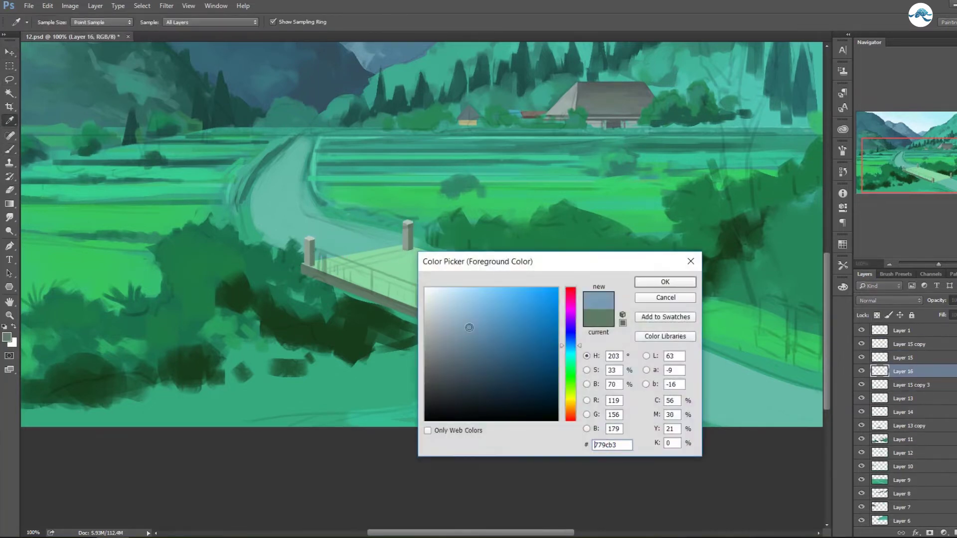
key("Return")
scroll(311, 230, "down", 1)
key("ctrl+shift+alt+n")
key("b")
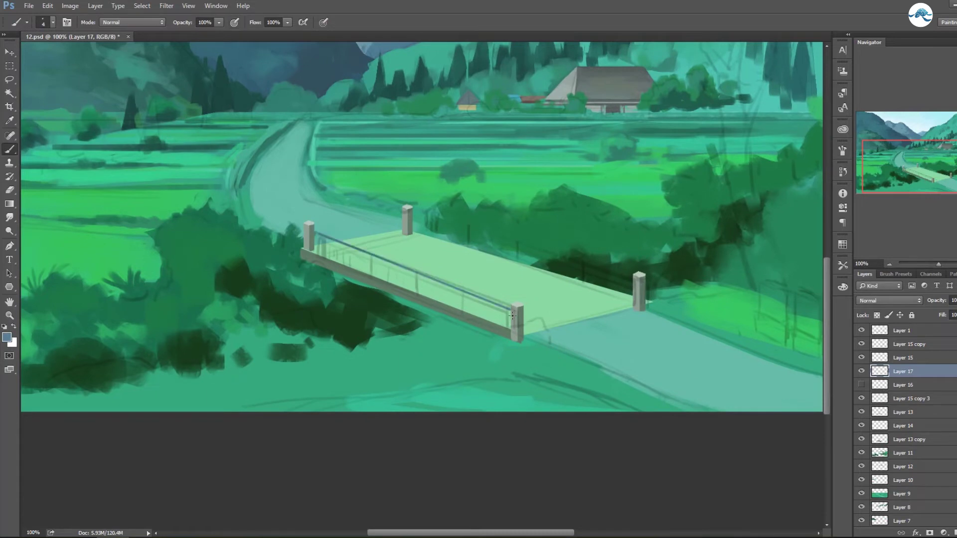
key("v")
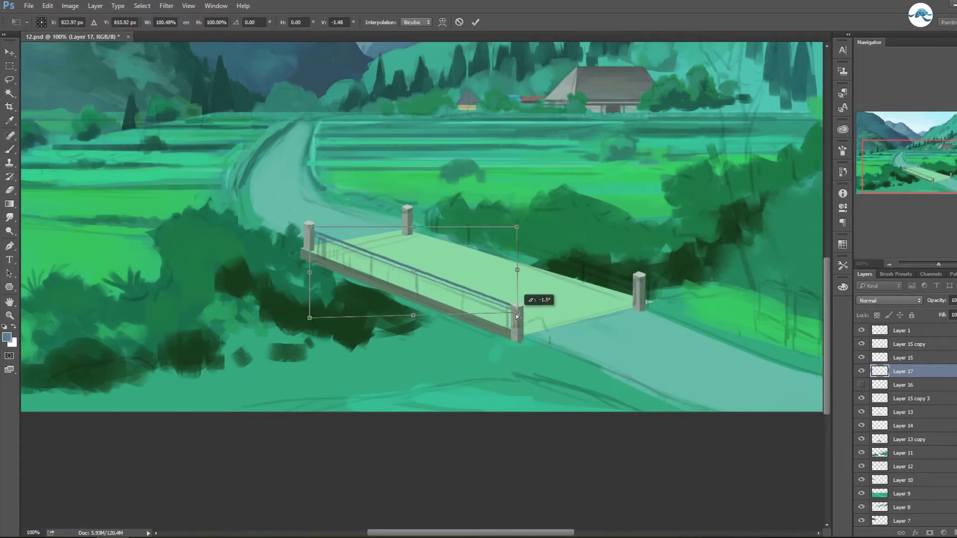
left_click_drag(488, 291, 486, 297)
key("b")
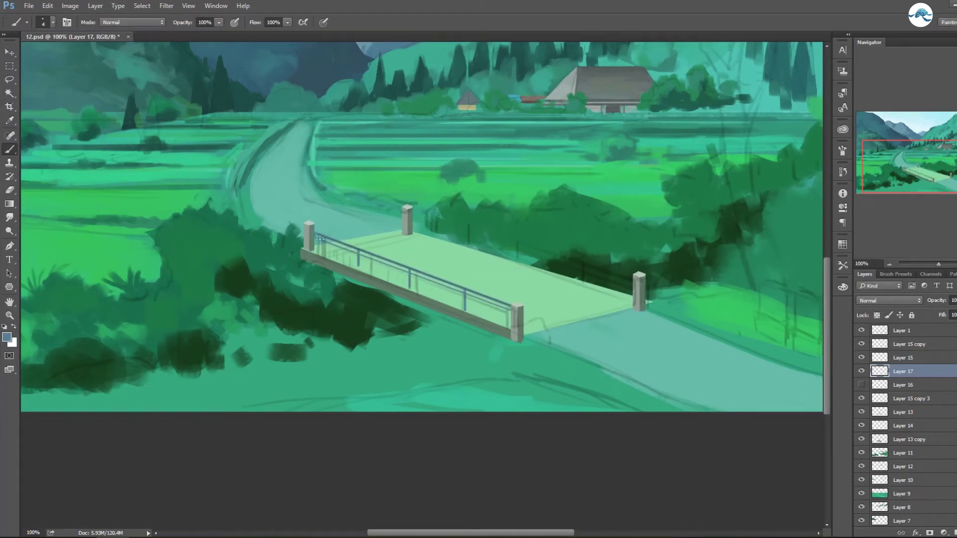
- Duplicate the railing posts and spread the copies along the rail
key("v")
key("ctrl+j")
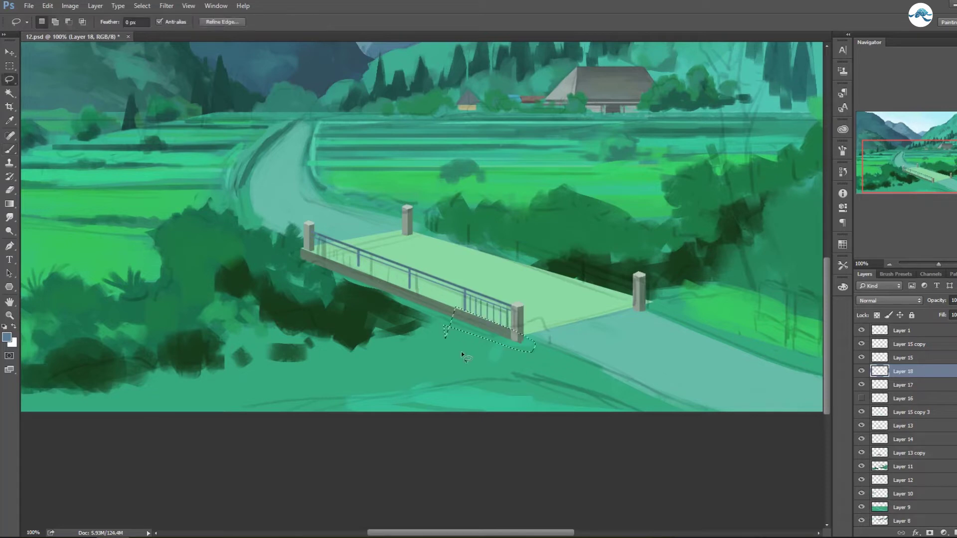
left_click_drag(462, 352, 484, 329)
left_click_drag(408, 275, 369, 264)
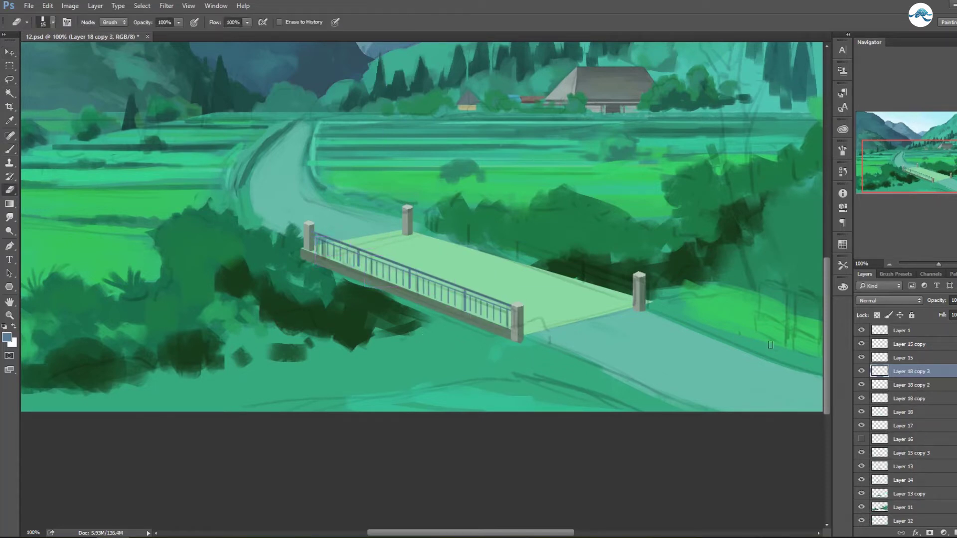
key("ctrl+shift+alt+n")
key("l")
- Merge the railing layers and transform a copy onto the bridge's far edge
key("v")
left_click(912, 343)
left_click(904, 397, "shift")
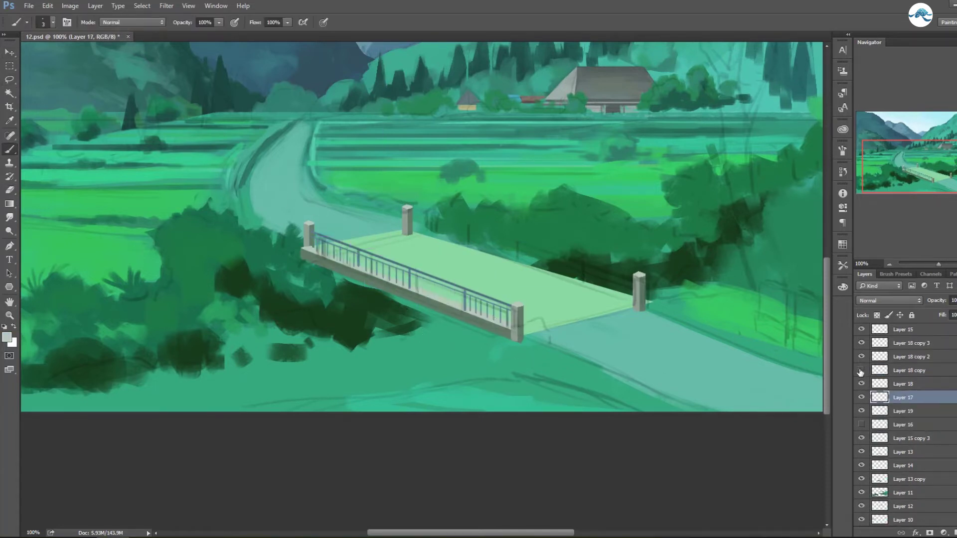
key("ctrl+e")
left_click_drag(466, 304, 569, 282)
left_click(619, 306)
left_click_drag(623, 309, 614, 292)
key("Return")
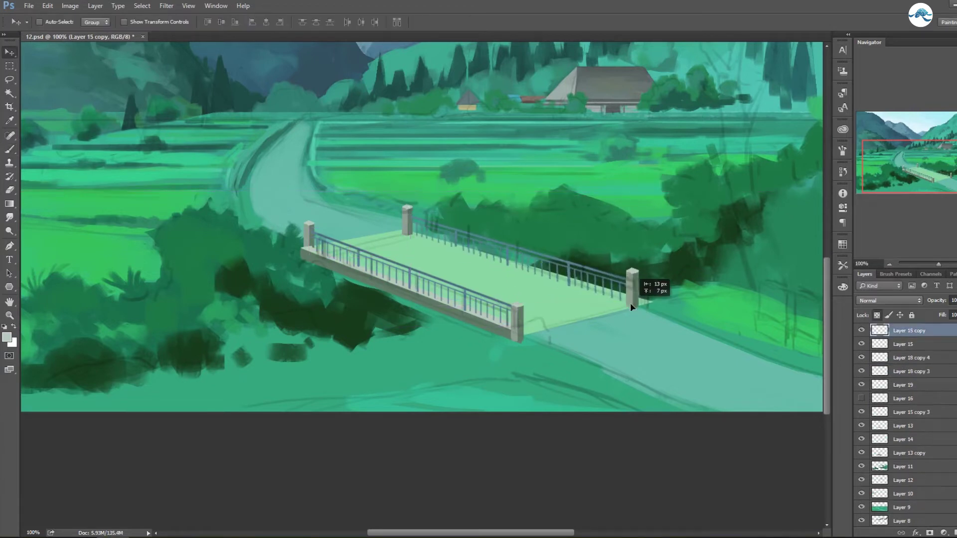
- Reorder the bridge layers and group them all as BRIDGE
left_click(407, 221, "ctrl")
key("l")
left_click(904, 398)
key("b")
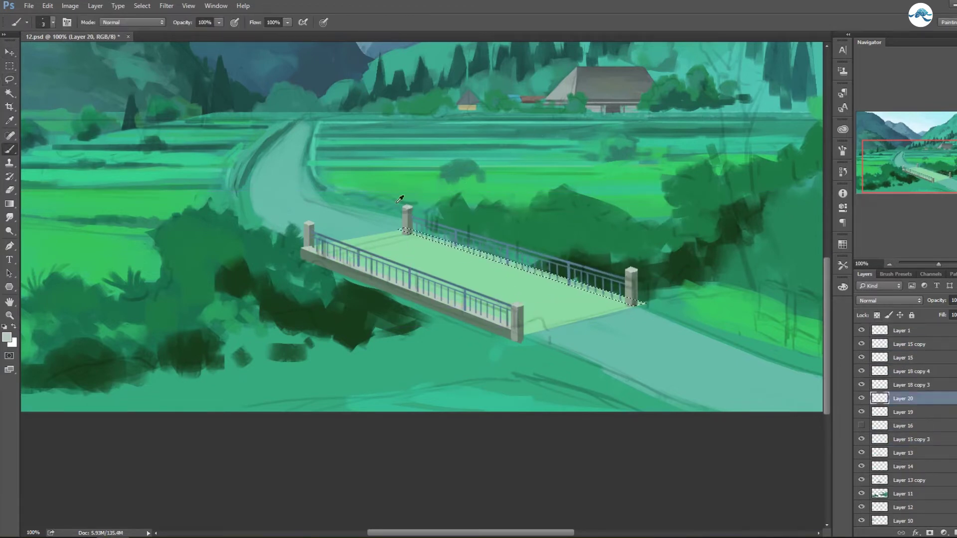
key("ctrl+bracketleft")
key("ctrl+bracketleft")
key("ctrl+shift+alt+n")
left_click(897, 452)
left_click(904, 343, "shift")
key("ctrl+g")
- Nudge the bridge into its final position and collapse the BRIDGE group
key("v")
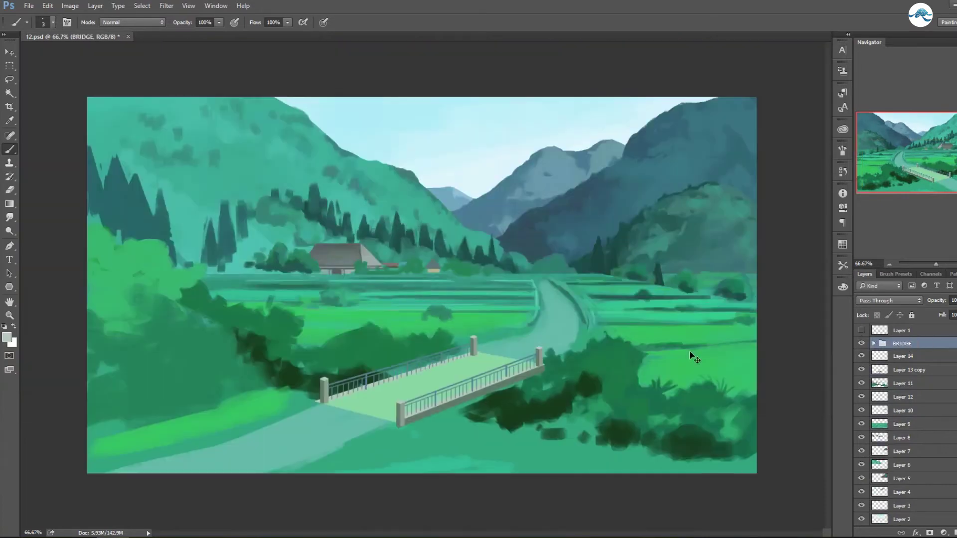
left_click_drag(513, 418, 516, 421)
key("b")
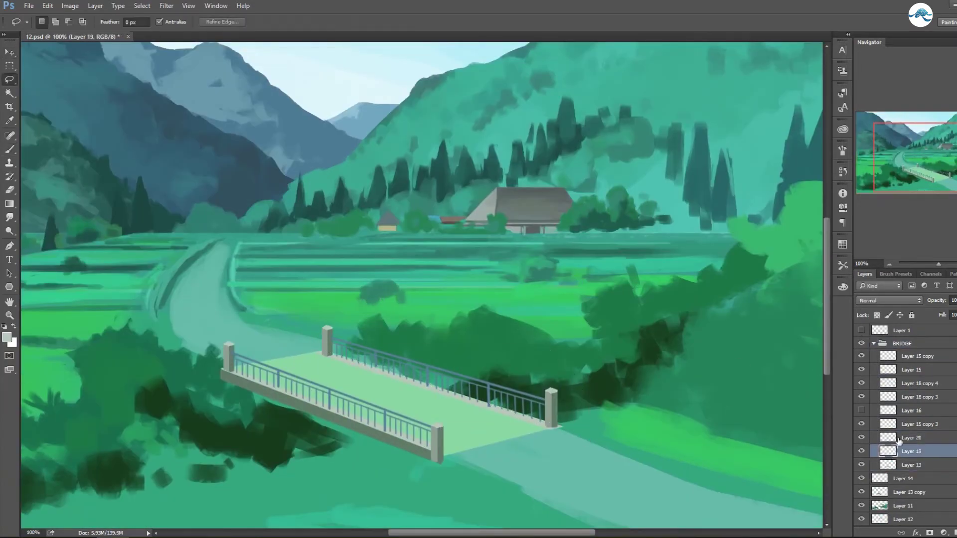
key("alt+bracketleft")
key("alt+bracketleft")
right_click(456, 421)
left_click(498, 517)
key("ctrl+minus")
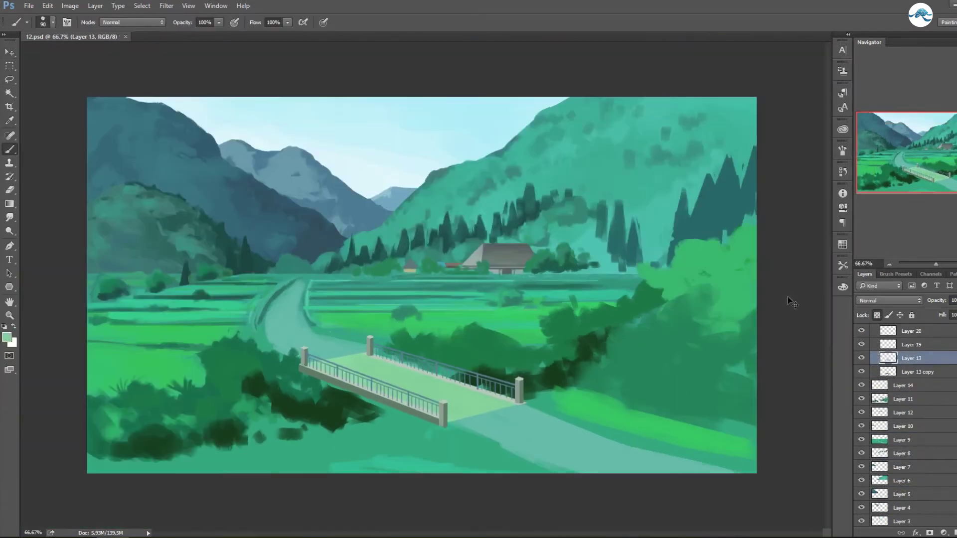
- Paint dark green bushes and a shaded bright green hill along the bottom
key("ctrl+shift+alt+n")
right_click(663, 287)
double_click(663, 287)
mouse_move(99, 464)
left_mouse_down()
mouse_move(449, 429)
mouse_move(258, 461)
left_mouse_up()
mouse_move(471, 441)
left_mouse_down()
mouse_move(538, 448)
mouse_move(573, 469)
left_mouse_up()
mouse_move(499, 454)
left_mouse_down()
mouse_move(280, 468)
mouse_move(394, 457)
mouse_move(294, 471)
left_mouse_up()
key("bracketright")
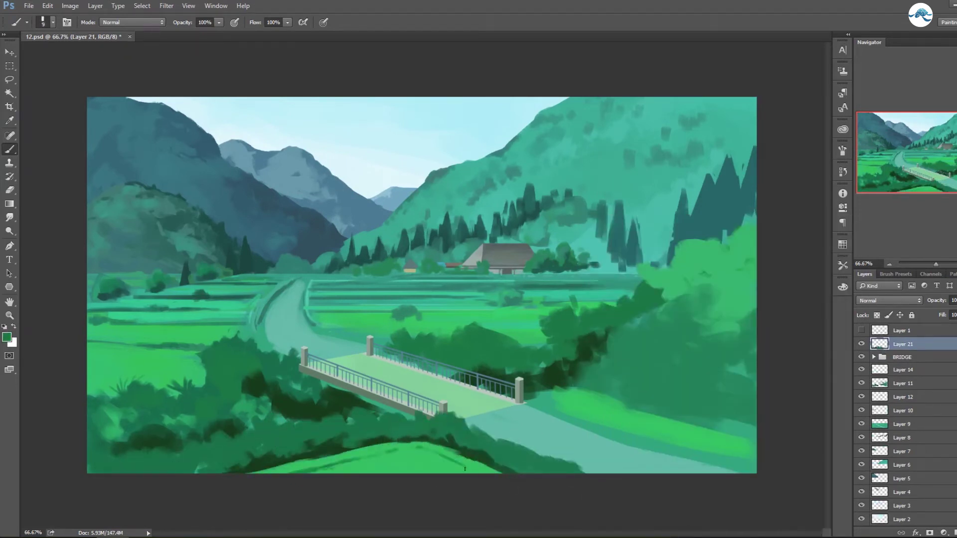
left_click_drag(409, 452, 486, 469)
- Paint a tall grey tree trunk with spreading bare branches right of the bridge
left_click(7, 338)
left_click(667, 279)
left_click_drag(594, 394, 563, 225)
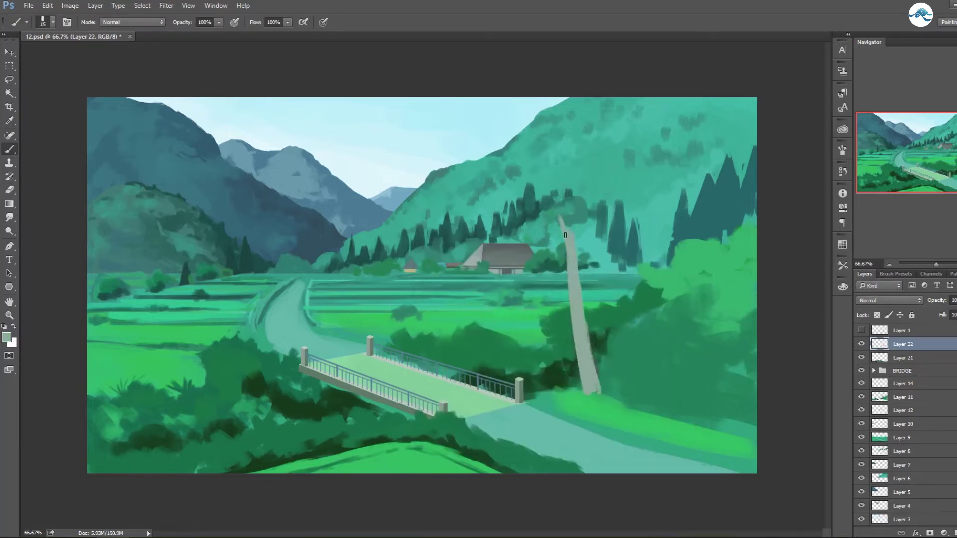
mouse_move(546, 188)
left_mouse_down()
mouse_move(577, 182)
mouse_move(556, 100)
left_mouse_up()
left_click_drag(578, 167, 593, 142)
left_click_drag(546, 205, 509, 110)
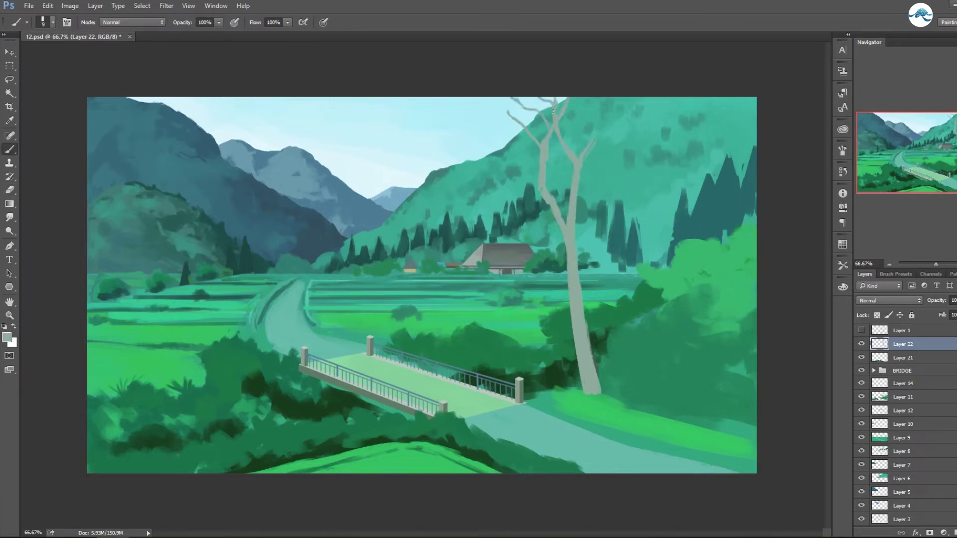
key("e")
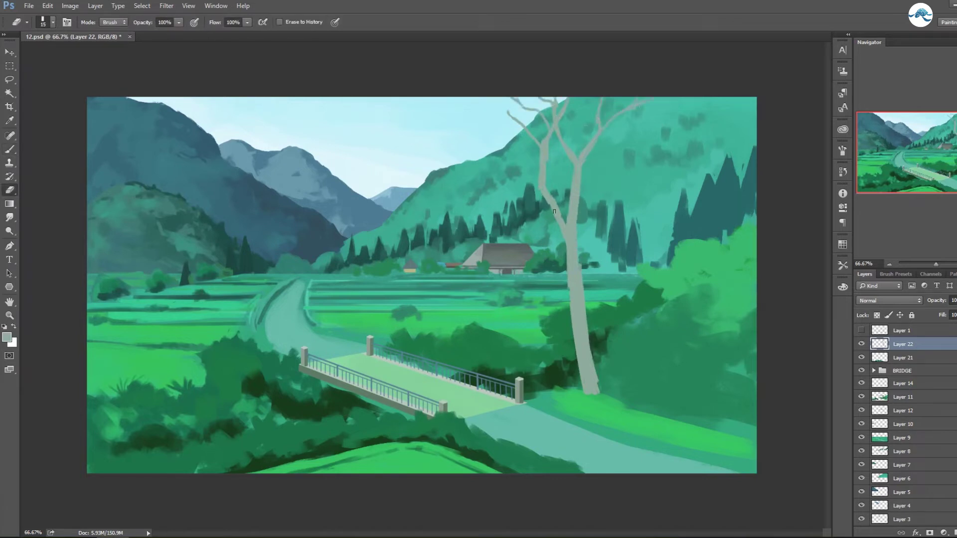
key("b")
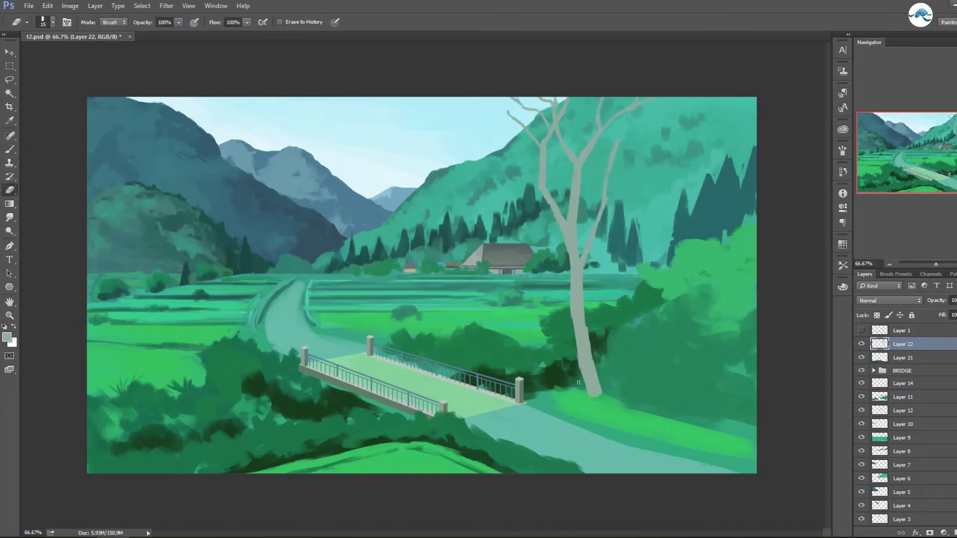
- Add light highlights and dark shading along the trunk and branches
key("bracketright")
key("bracketright")
key("bracketright")
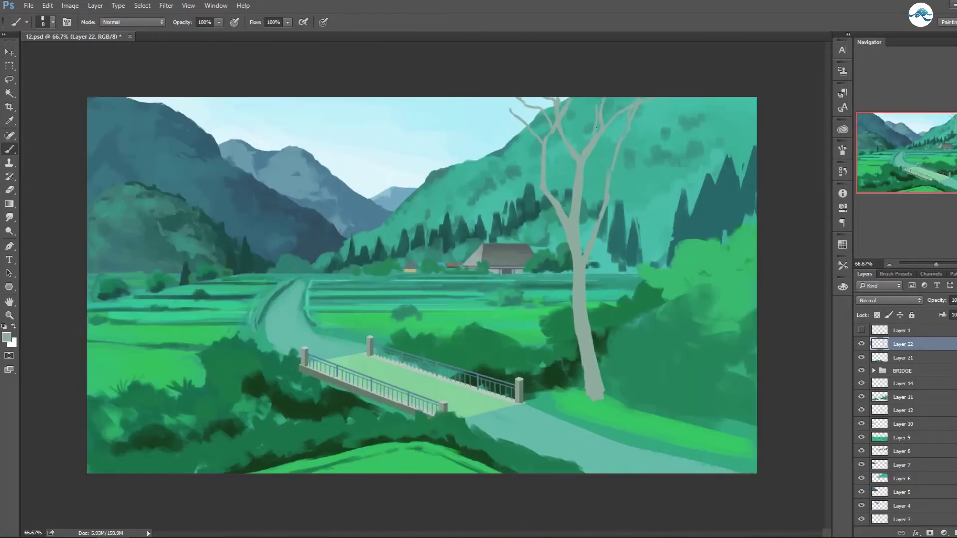
left_click_drag(558, 192, 586, 369)
left_click_drag(575, 264, 581, 336)
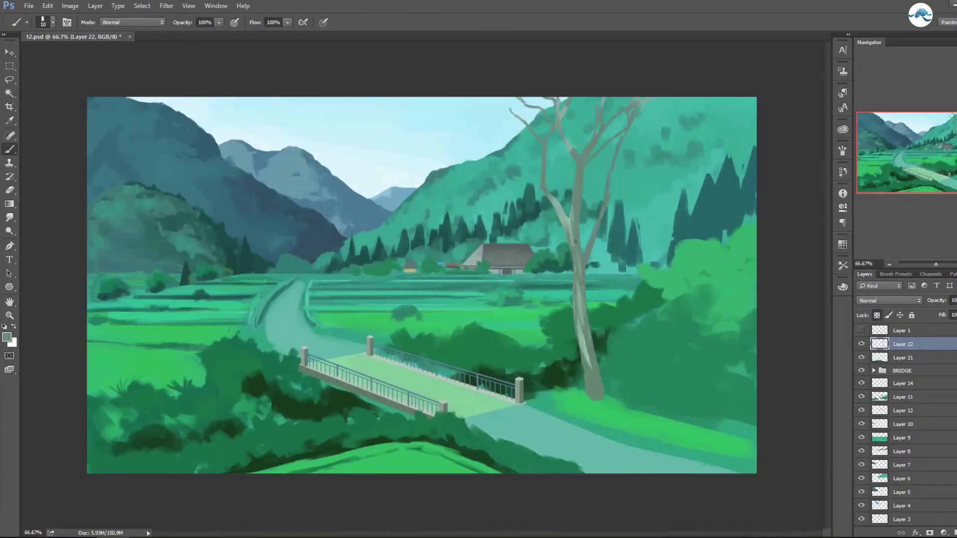
left_click_drag(544, 154, 573, 249)
left_click_drag(598, 397, 575, 315)
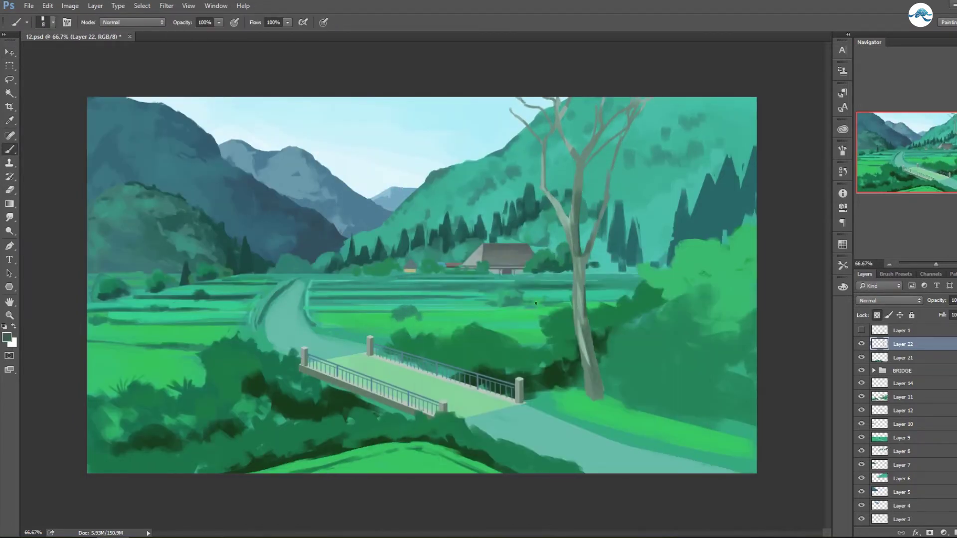
mouse_move(588, 274)
left_mouse_down()
mouse_move(593, 135)
mouse_move(548, 100)
left_mouse_up()
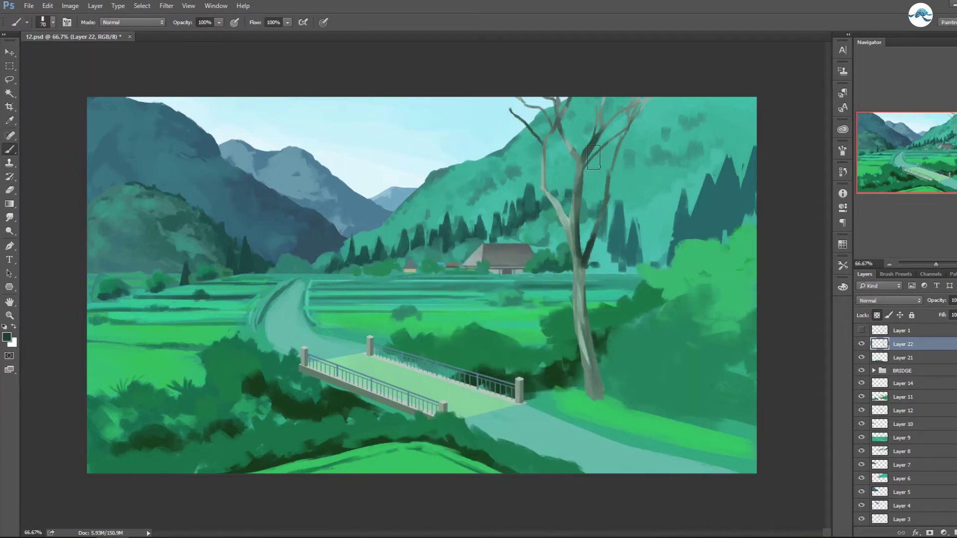
left_click_drag(643, 97, 578, 205)
mouse_move(598, 412)
left_mouse_down()
mouse_move(581, 282)
mouse_move(578, 299)
left_mouse_up()
left_click(567, 217, "alt")
- Dab light green leaf clusters across the tree's branches and save the painting
key("ctrl+shift+alt+n")
key("bracketright")
key("bracketright")
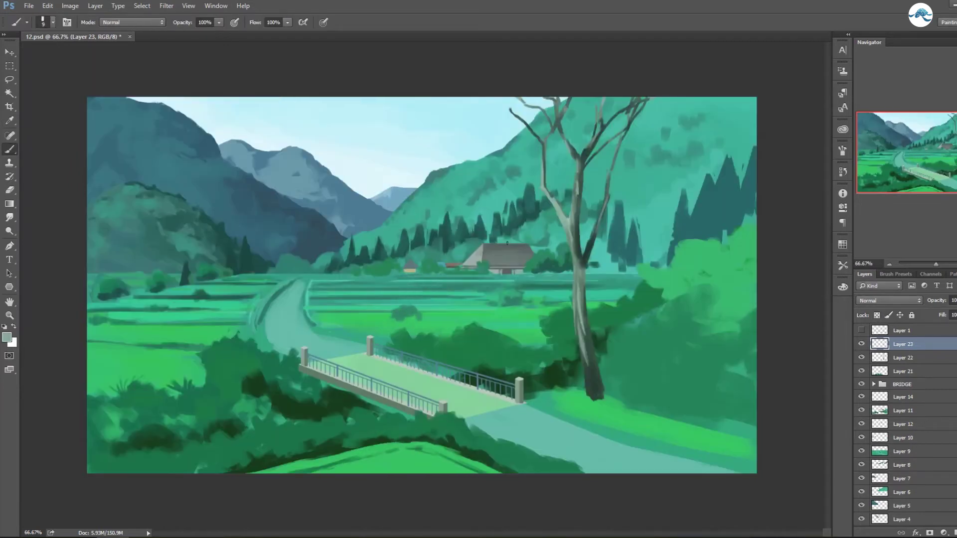
left_click_drag(536, 187, 511, 172)
left_click_drag(523, 107, 479, 122)
left_click(623, 232, "alt")
left_click_drag(569, 174, 601, 162)
left_click_drag(583, 124, 653, 107)
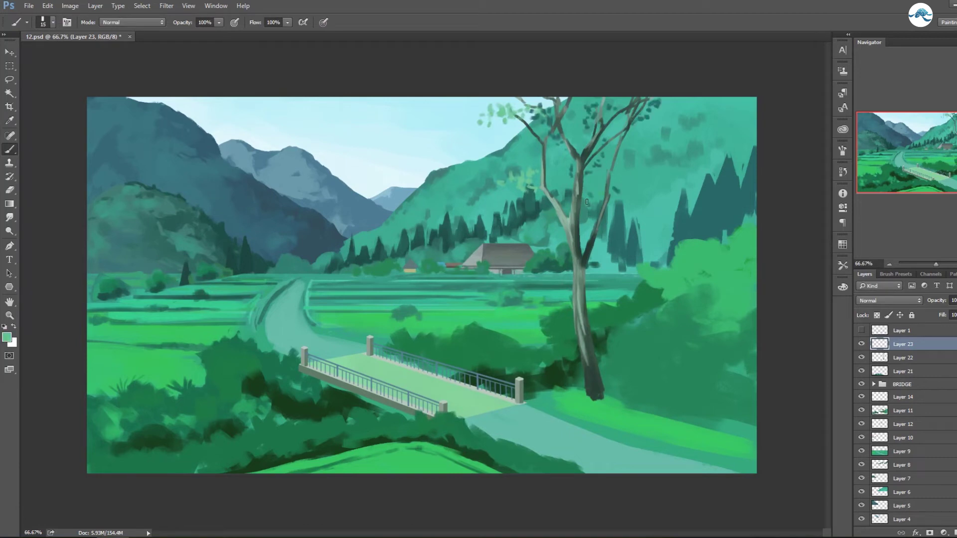
left_click_drag(598, 199, 623, 187)
left_click_drag(513, 107, 528, 102)
key("ctrl+s")
- Rework the right bushes with dark green shapes plus teal and light green highlights
left_click(635, 382, "ctrl")
key("bracketright")
key("bracketright")
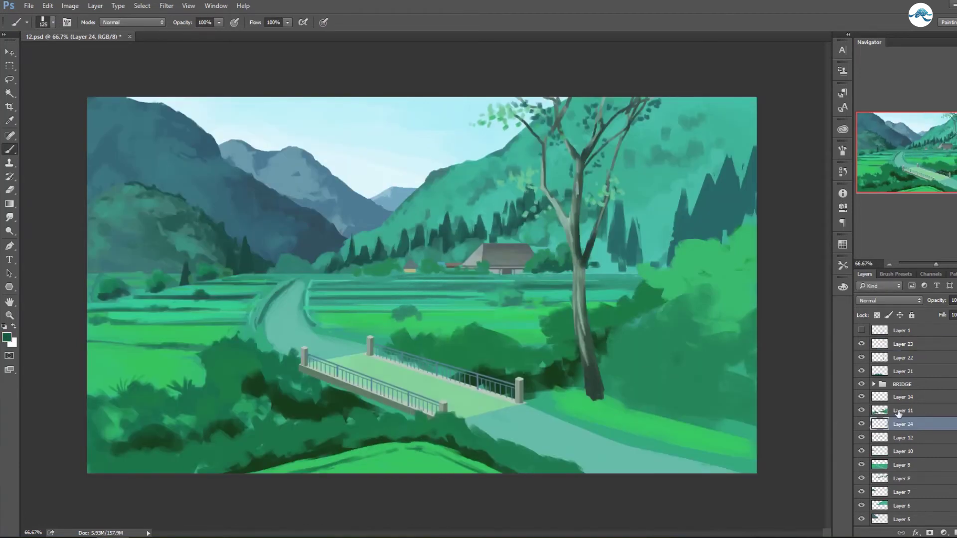
key("ctrl+shift+alt+n")
left_click_drag(648, 389, 723, 309)
mouse_move(748, 339)
left_mouse_down()
mouse_move(698, 279)
mouse_move(648, 309)
left_mouse_up()
left_click(641, 344, "alt")
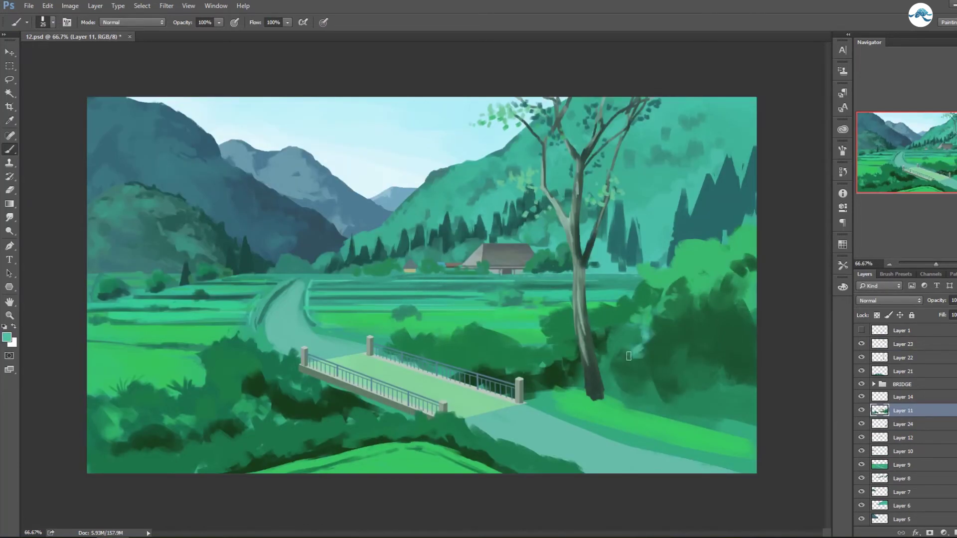
mouse_move(648, 359)
left_mouse_down()
mouse_move(718, 379)
mouse_move(608, 358)
mouse_move(688, 384)
left_mouse_up()
key("bracketright")
mouse_move(738, 259)
left_mouse_down()
mouse_move(687, 292)
mouse_move(743, 254)
left_mouse_up()
left_click(693, 393, "alt")
left_click_drag(663, 404, 718, 398)
- Paint a tan edge along the lower-right path and a pale stone stele beside it
left_click(7, 337)
key("Return")
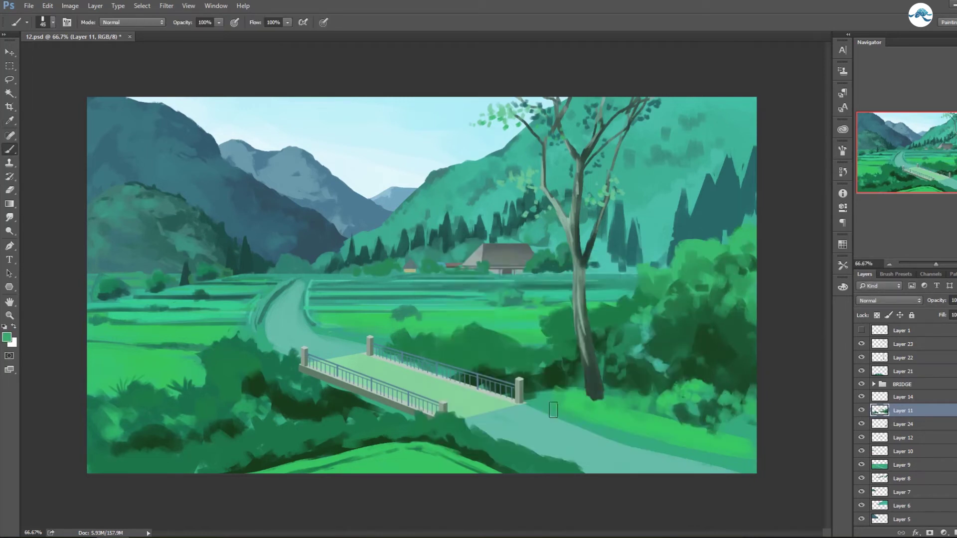
key("bracketleft")
left_click_drag(750, 470, 661, 442)
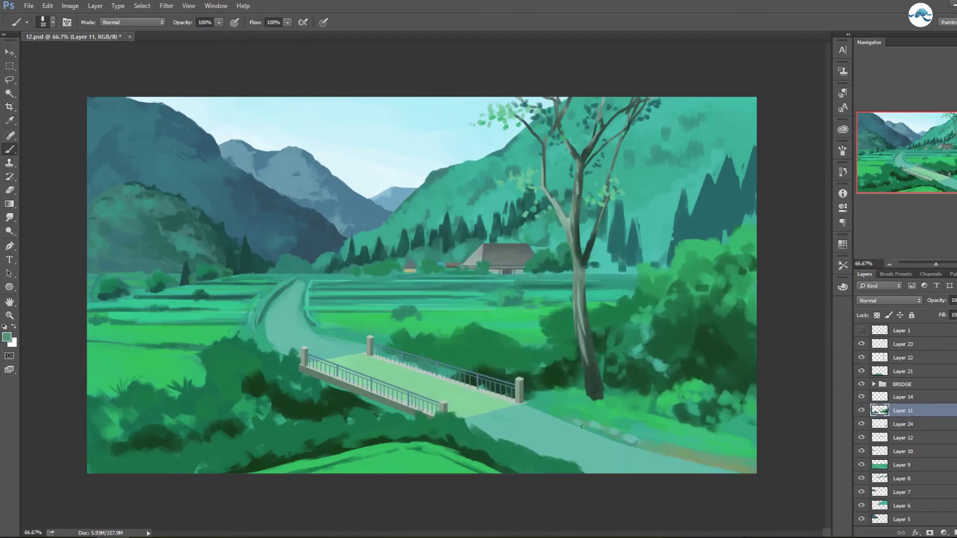
key("ctrl+shift+alt+n")
key("bracketright")
left_click_drag(649, 391, 644, 427)
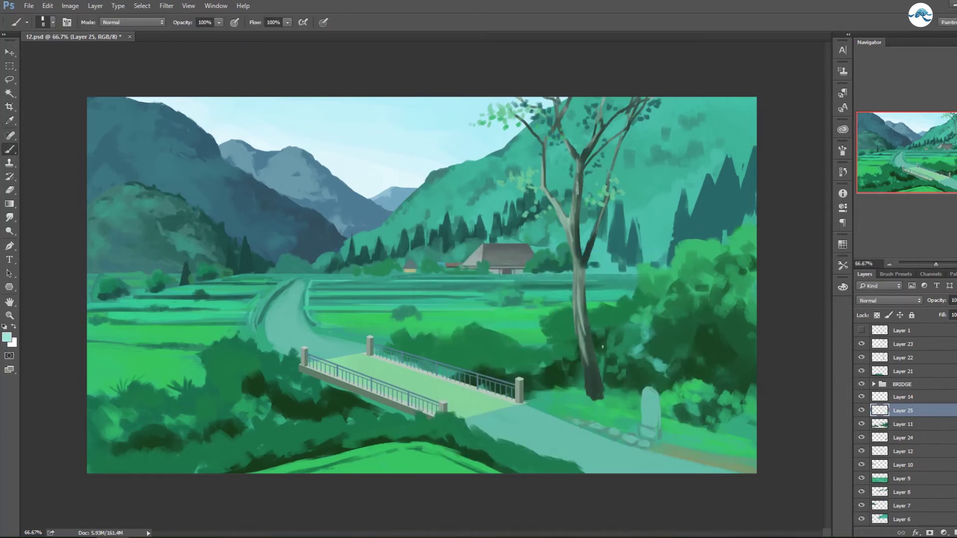
- Duplicate the stele into a row of three and scale down the left one
key("v")
left_click_drag(649, 409, 607, 406)
left_click_drag(902, 384, 903, 438)
left_click_drag(903, 344, 931, 437)
left_click(902, 426)
key("ctrl+shift+alt+n")
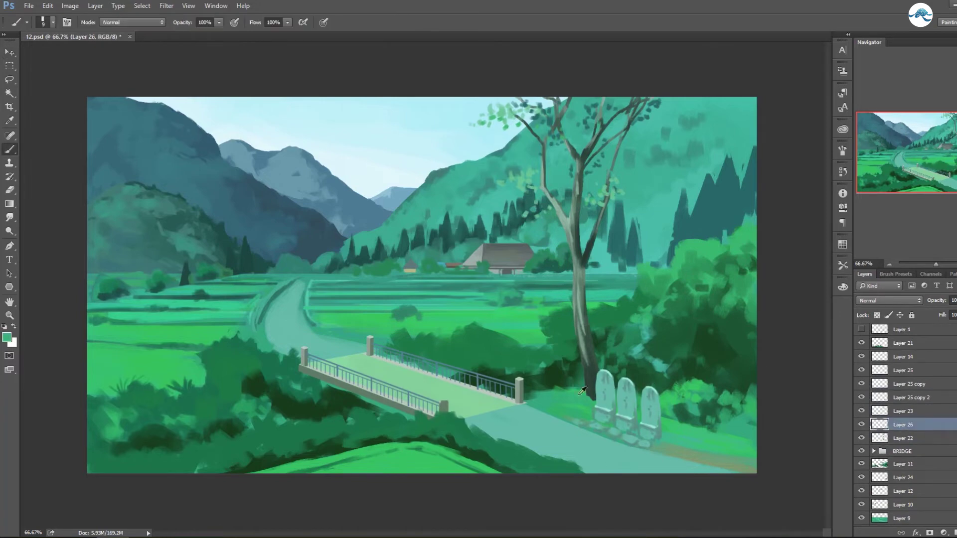
left_click(911, 398)
key("ctrl+t")
left_click_drag(615, 364, 614, 370)
key("Return")
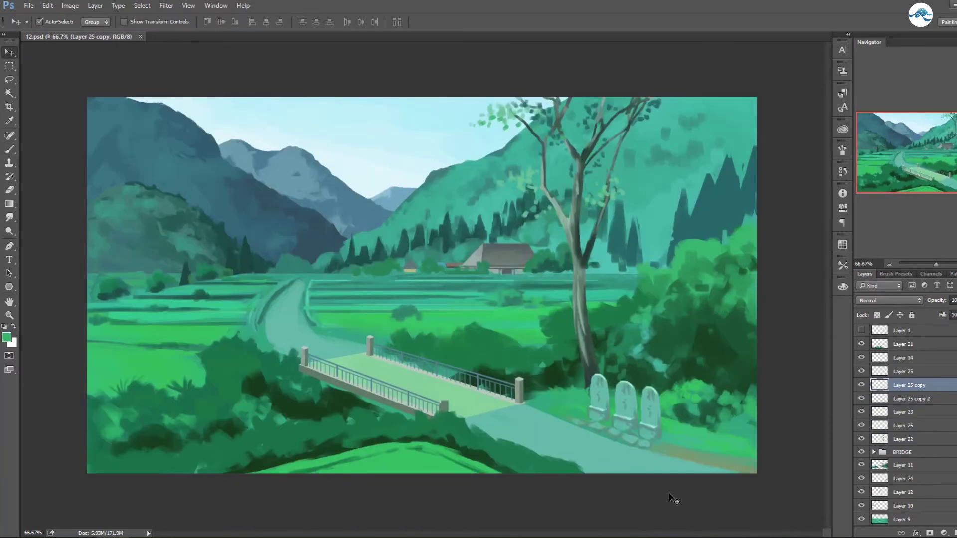
- Paint a soft white cloud in the sky and mirror the canvas to check it
left_click(7, 337)
left_click(675, 280)
key("b")
mouse_move(439, 123)
left_mouse_down()
mouse_move(486, 132)
mouse_move(474, 149)
mouse_move(457, 127)
left_mouse_up()
key("ctrl+shift+h")
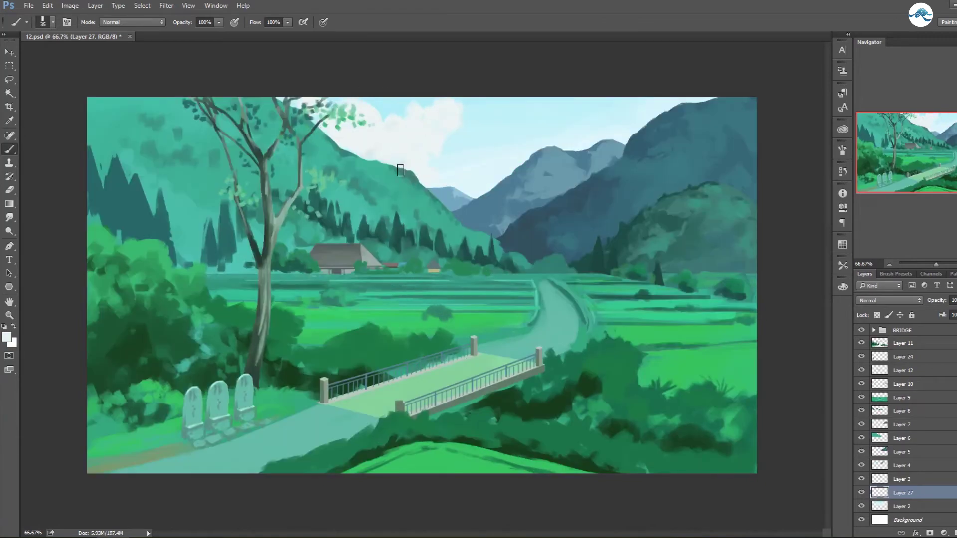
key("ctrl+shift+h")
- Sample a teal colour and select the flower-shaped brush tip for new foliage
key("ctrl+shift+alt+n")
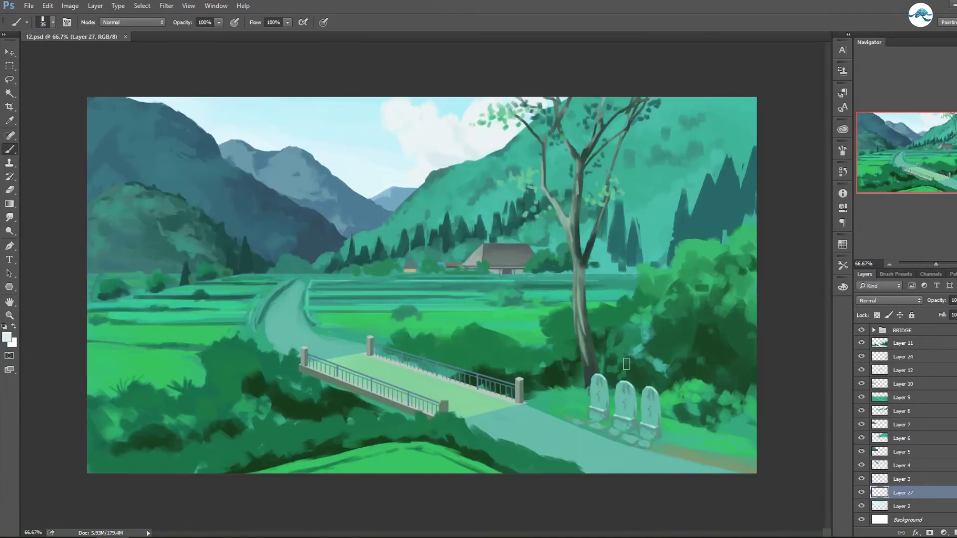
left_click(586, 450, "alt")
key("bracketright")
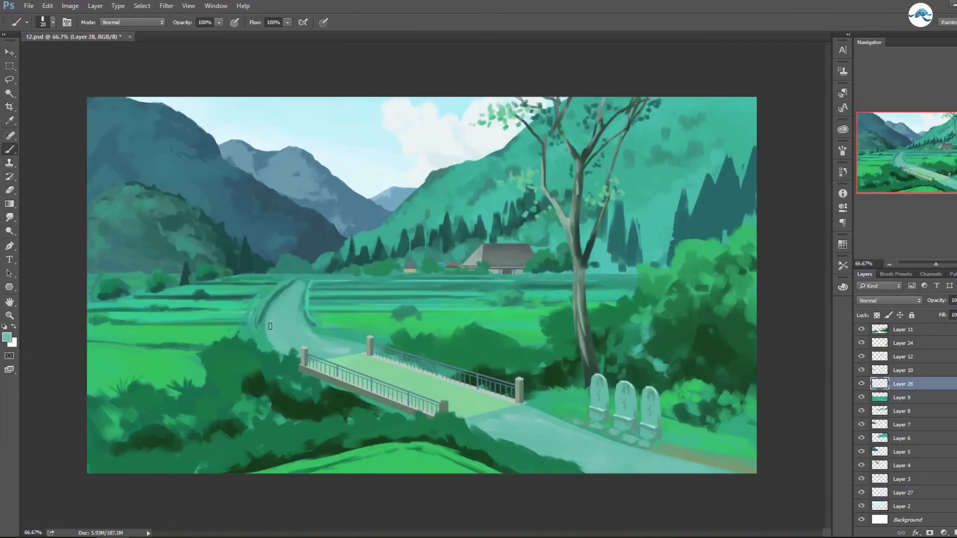
left_click(511, 414, "ctrl")
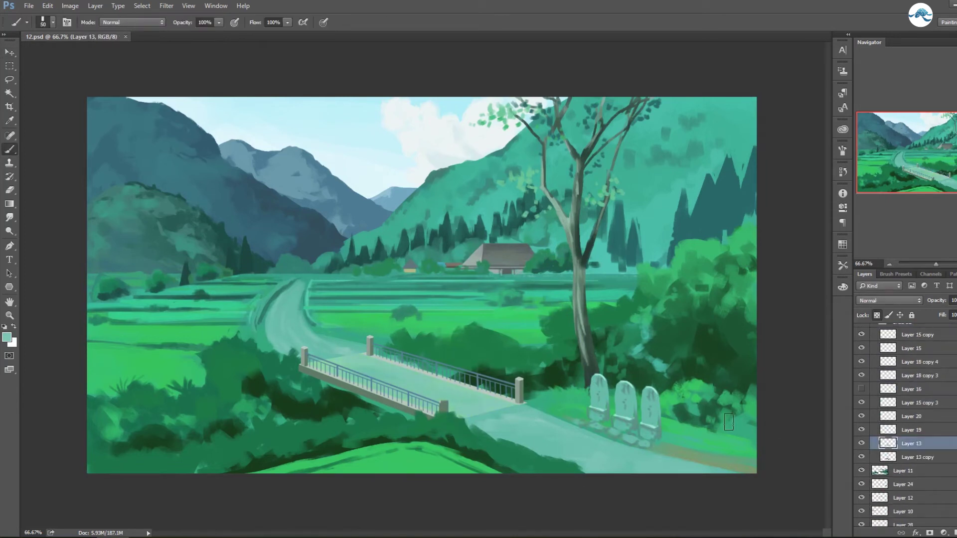
key("F5")
scroll(801, 359, "down", 5)
scroll(802, 359, "down", 5)
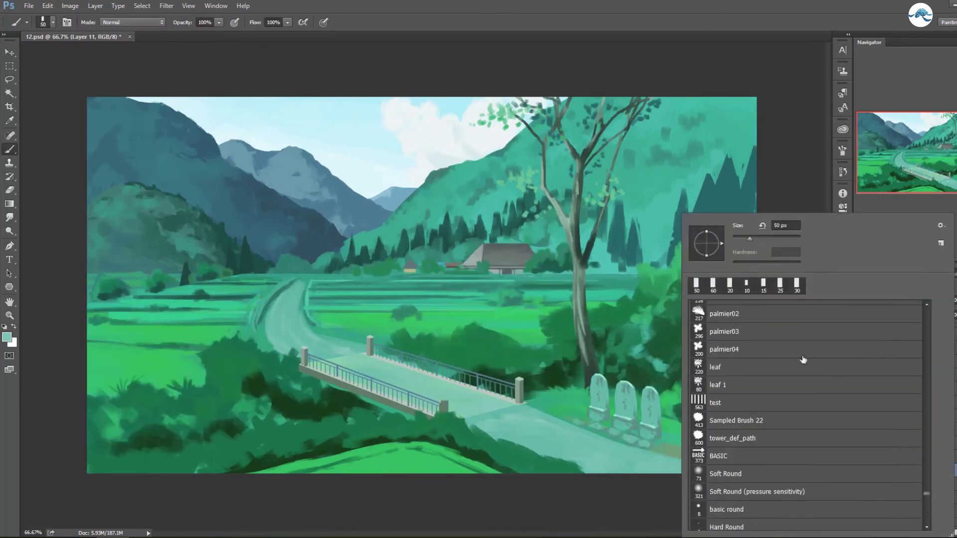
left_click(793, 202)
key("bracketleft")
key("F5")
key("ctrl+shift+alt+n")
- Sample greens from the canvas and paint darker leaves on the right bush
left_click(718, 319, "alt")
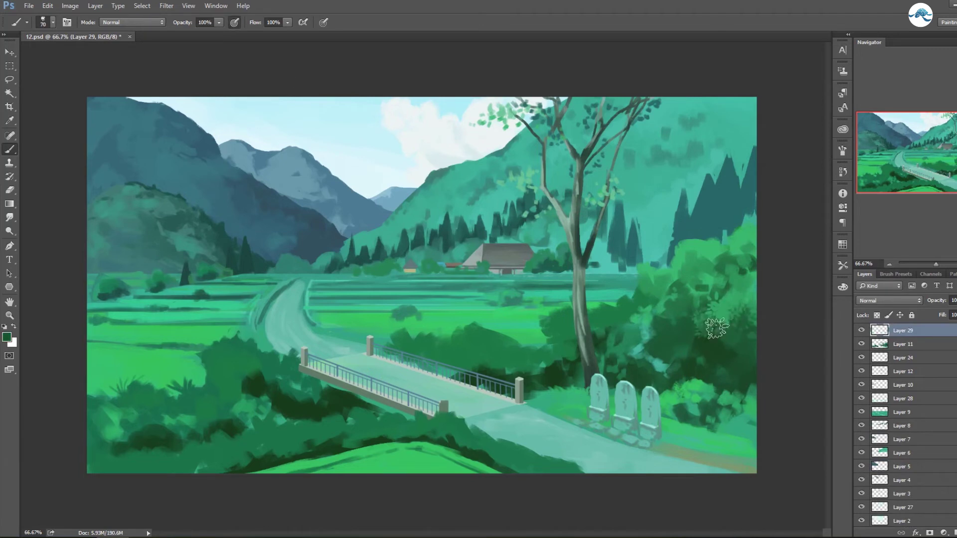
left_click(698, 279, "alt")
left_click_drag(698, 269, 683, 300)
key("bracketleft")
key("bracketleft")
key("bracketleft")
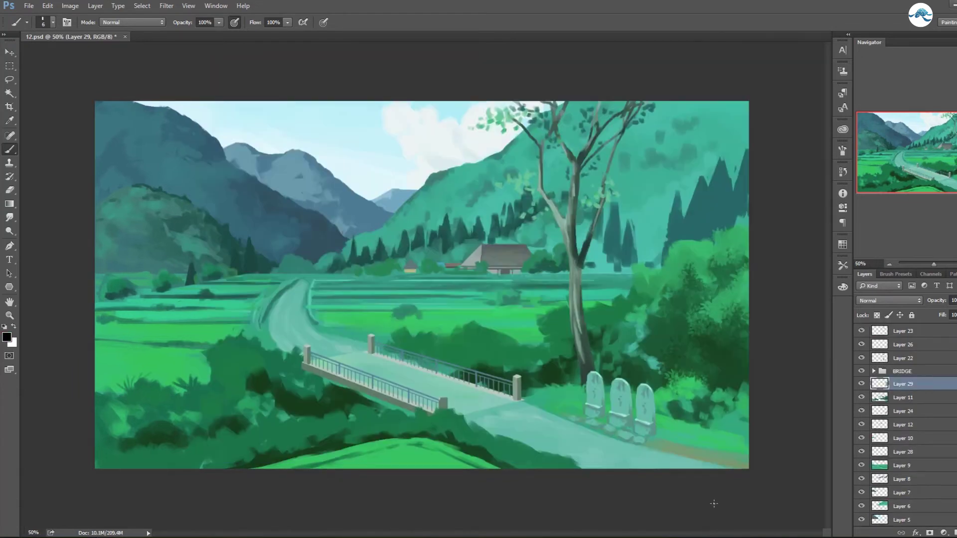
- With a larger brush, paint light and dark leaves and dark foliage strokes on the right bushes
right_click(671, 214)
left_click(729, 351, "alt")
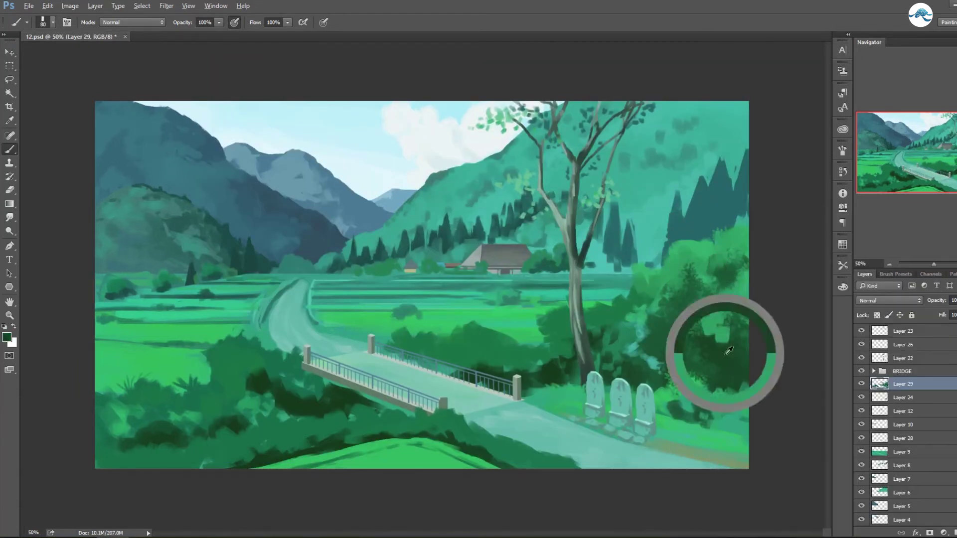
right_click(724, 254)
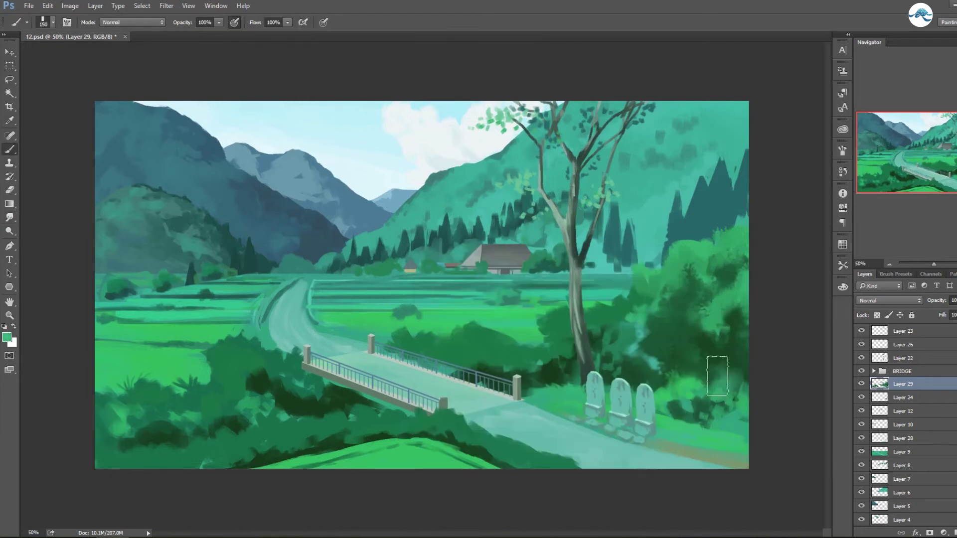
left_click_drag(718, 376, 648, 359)
left_click(668, 249, "alt")
left_click_drag(657, 252, 648, 282)
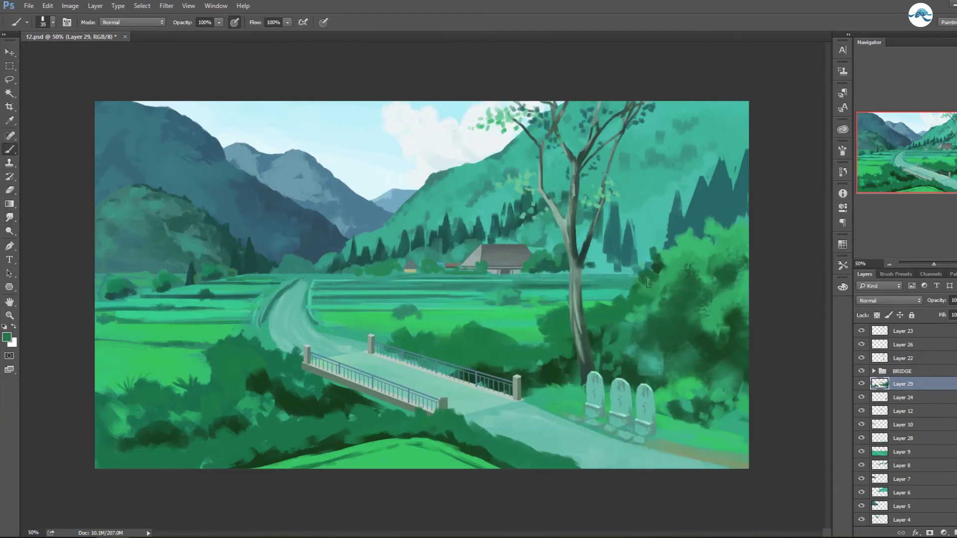
key("bracketleft")
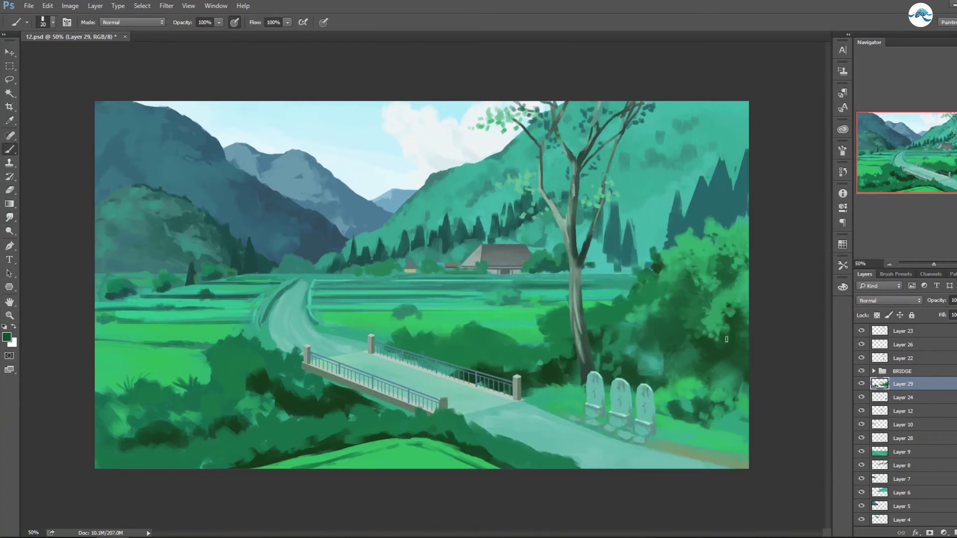
- Layer more dark leaf shapes onto the right bushes and dab small light teal leaves
left_click_drag(663, 272, 663, 339)
left_click_drag(683, 305, 643, 334)
left_click_drag(653, 299, 625, 311)
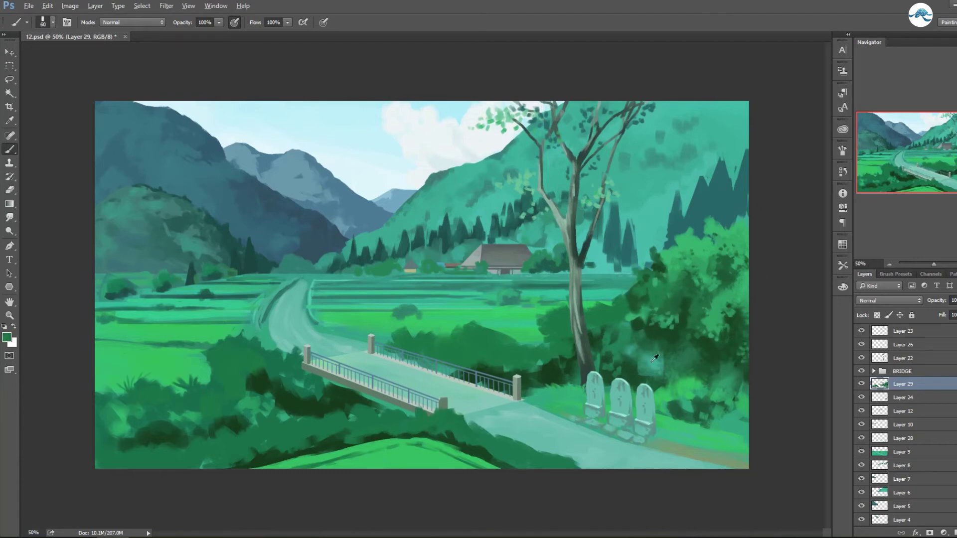
key("bracketright")
key("bracketright")
mouse_move(643, 349)
left_mouse_down()
mouse_move(678, 375)
mouse_move(622, 366)
left_mouse_up()
key("bracketright")
key("bracketright")
key("bracketright")
key("bracketleft")
key("bracketleft")
key("bracketleft")
left_click(625, 369, "alt")
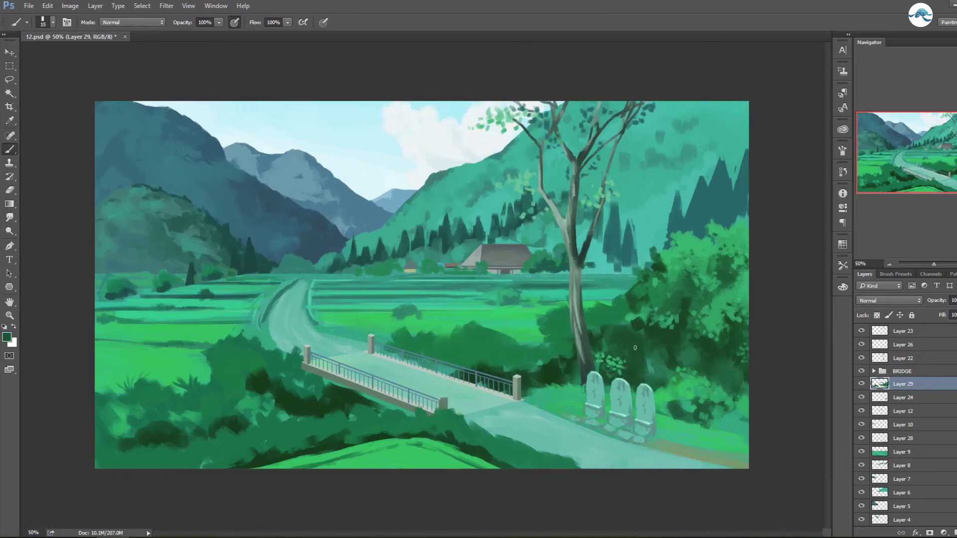
- Resample lighter greens from the right bushes and resize the brush
left_click(642, 299, "alt")
key("bracketleft")
left_click(666, 250, "alt")
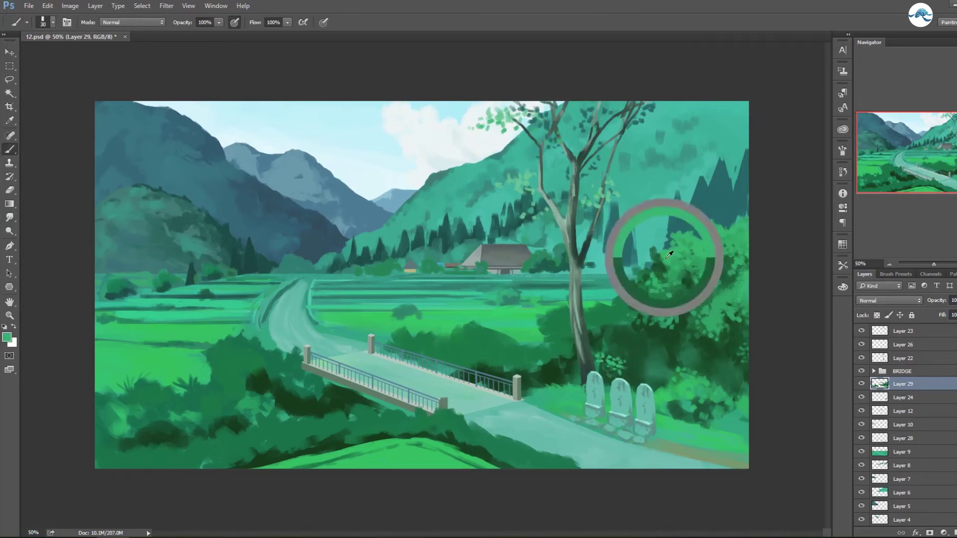
left_click(641, 294, "alt")
key("bracketright")
key("bracketright")
key("bracketright")
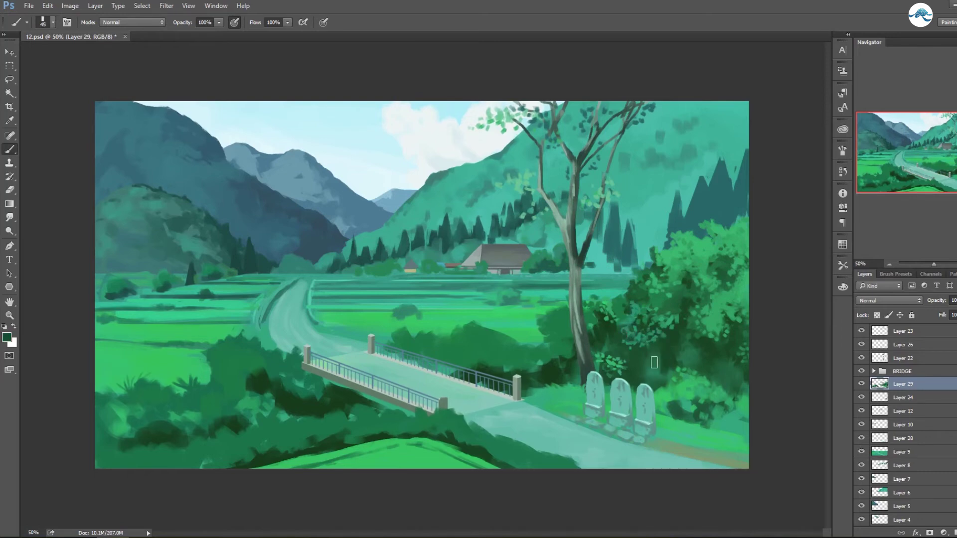
- Paint dark shadows along the lower right bushes using sampled darker greens
left_click(709, 348, "alt")
key("bracketleft")
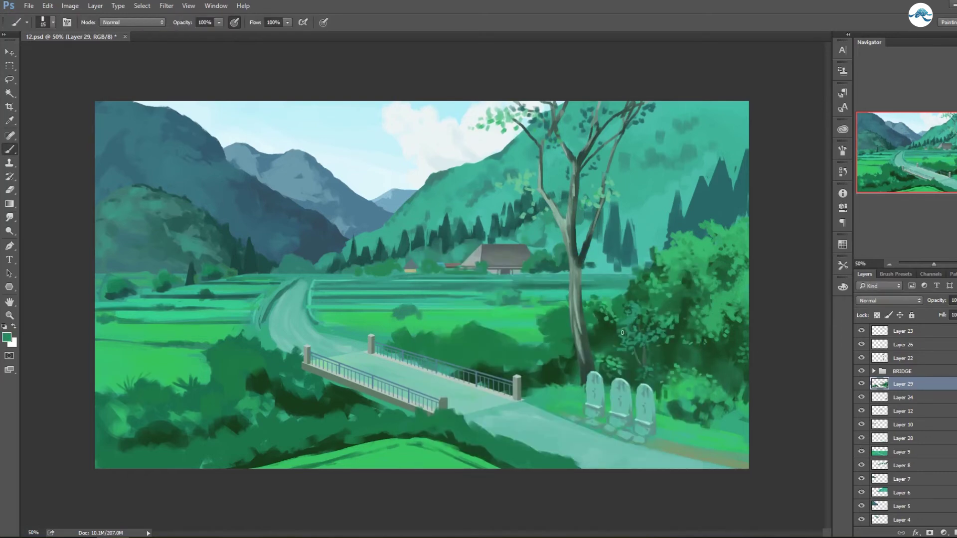
left_click(718, 391, "alt")
key("bracketright")
key("bracketright")
mouse_move(713, 389)
left_mouse_down()
mouse_move(691, 411)
mouse_move(660, 386)
left_mouse_up()
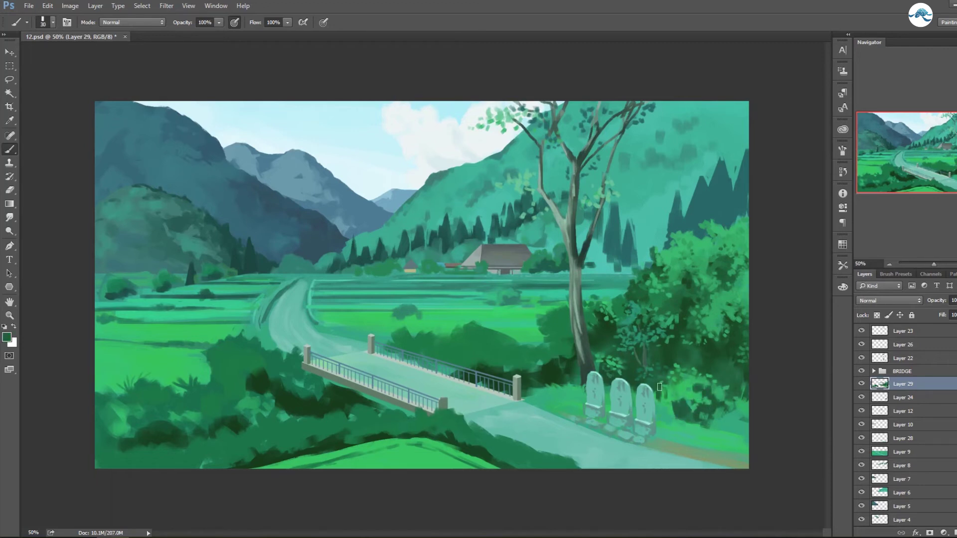
left_click(709, 407, "alt")
key("bracketright")
left_click_drag(723, 419, 698, 404)
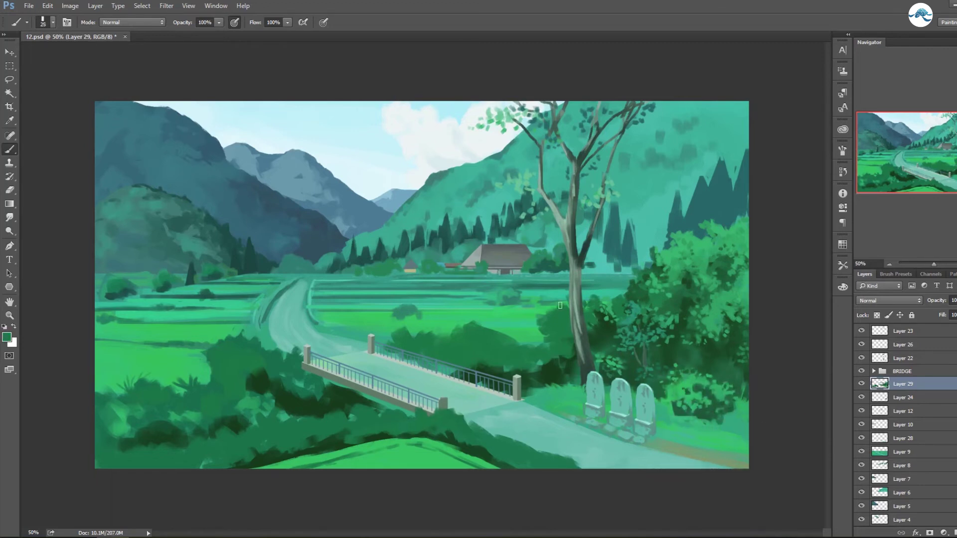
- Paint dark foliage to the left of the tree trunk
left_click(565, 321, "alt")
key("bracketright")
key("bracketright")
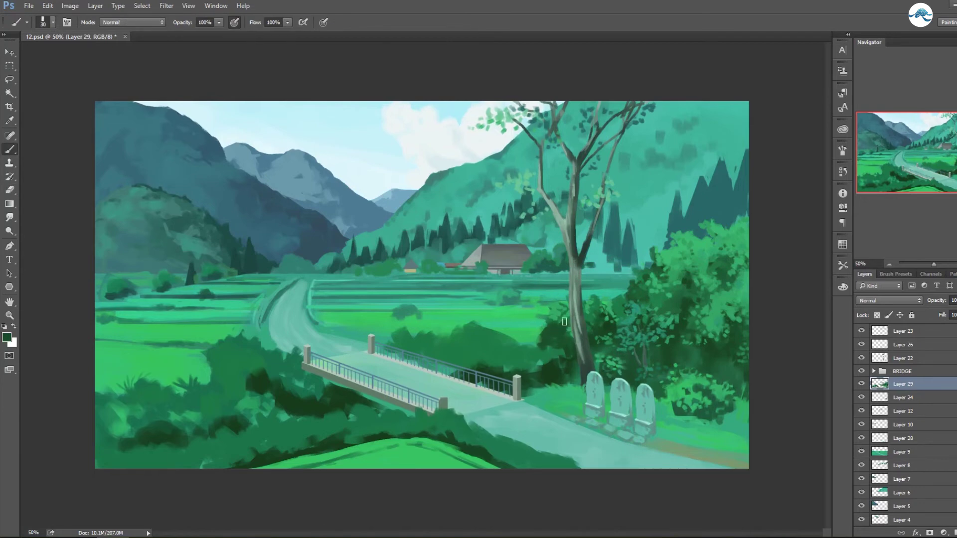
left_click(555, 309, "alt")
key("bracketright")
key("bracketright")
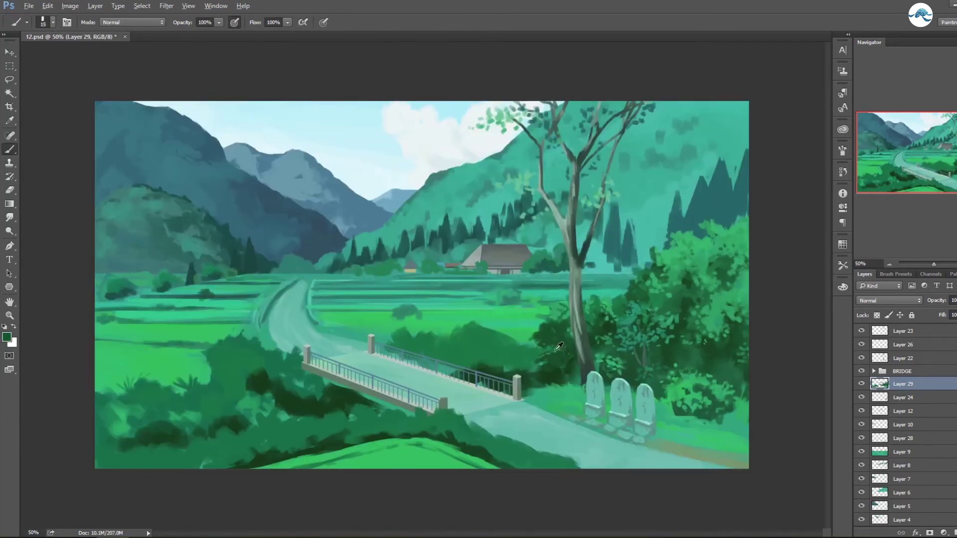
left_click_drag(558, 345, 558, 381)
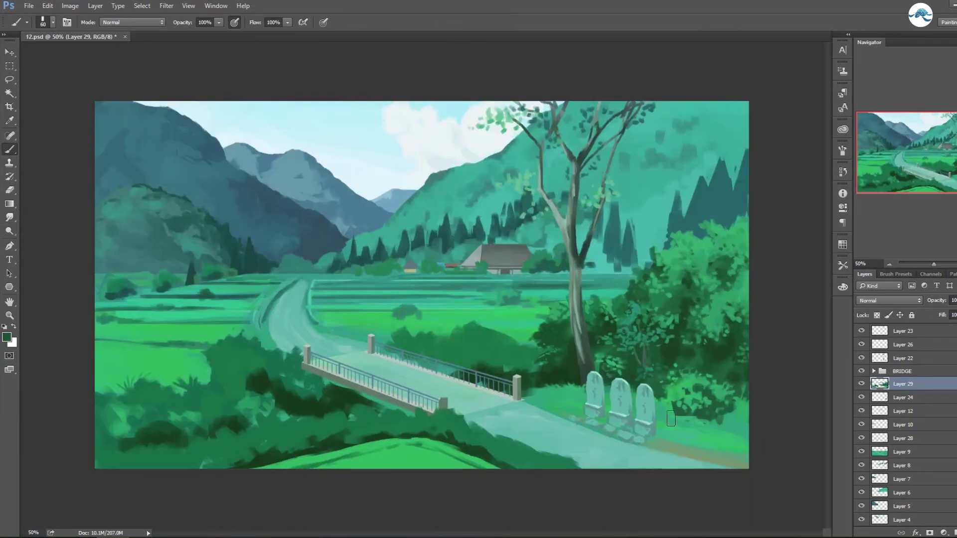
key("bracketleft")
key("bracketleft")
- Choose a light green, then darken the bushes behind the bridge railing
left_click(7, 337)
left_click(668, 280)
left_click(680, 435, "alt")
key("bracketleft")
key("bracketleft")
key("bracketleft")
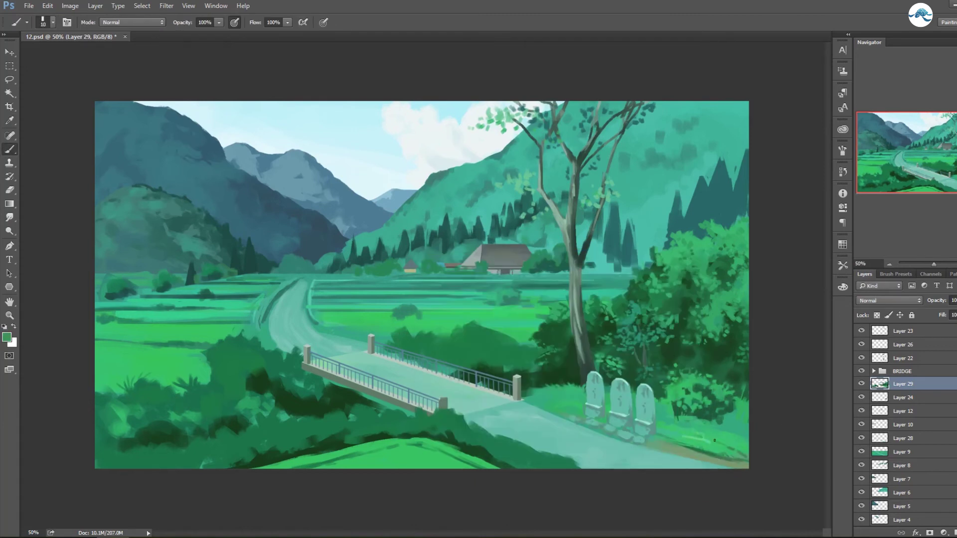
key("bracketright")
key("bracketright")
key("bracketright")
left_click_drag(505, 360, 452, 369)
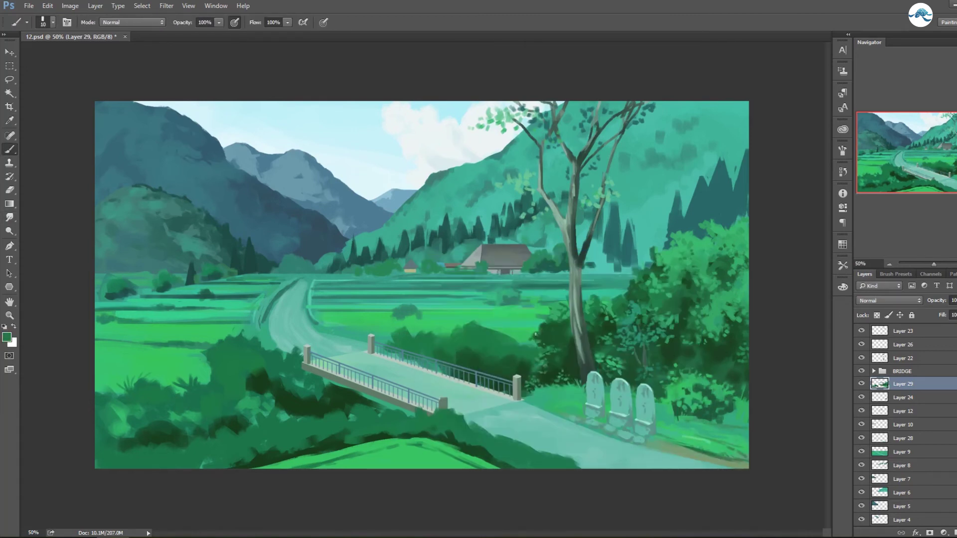
- Sample greens near the tree trunk and resize the brush for fine detail
left_click(558, 345, "alt")
key("bracketright")
key("bracketleft")
key("bracketleft")
key("bracketleft")
left_click(558, 321, "alt")
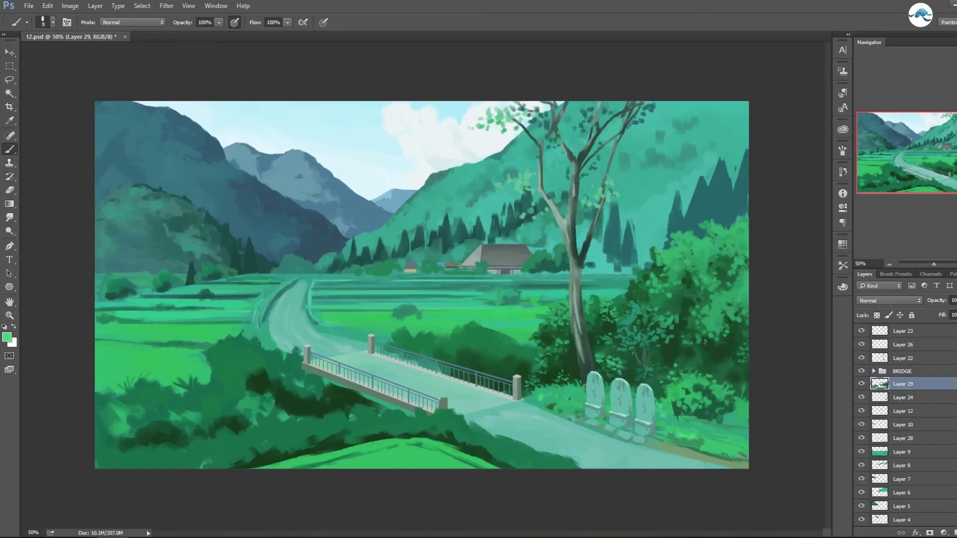
key("bracketright")
left_click(713, 411, "alt")
- Add a Color Balance adjustment shifting midtones toward cyan and magenta, then return to Layer 22
key("alt+Tab")
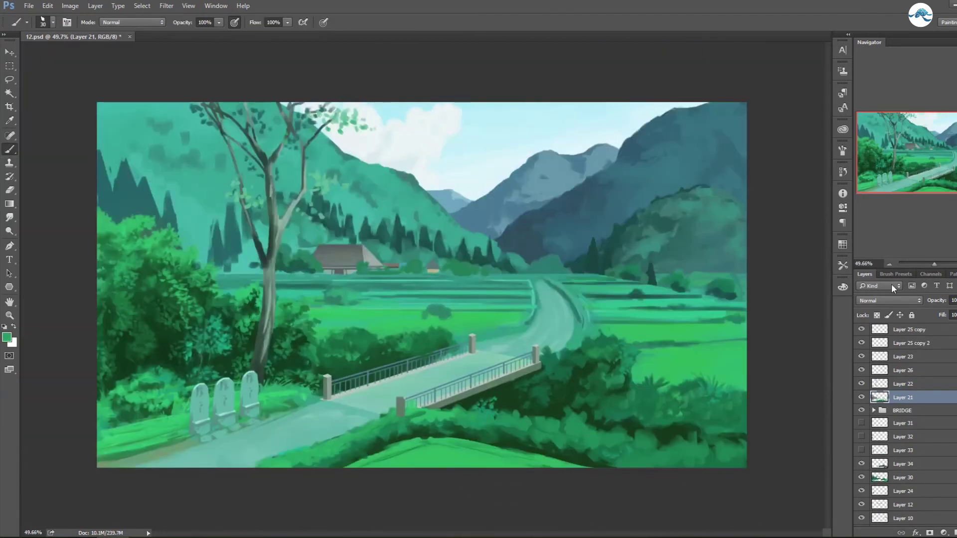
key("ctrl+z")
left_click(944, 533)
left_click(897, 353)
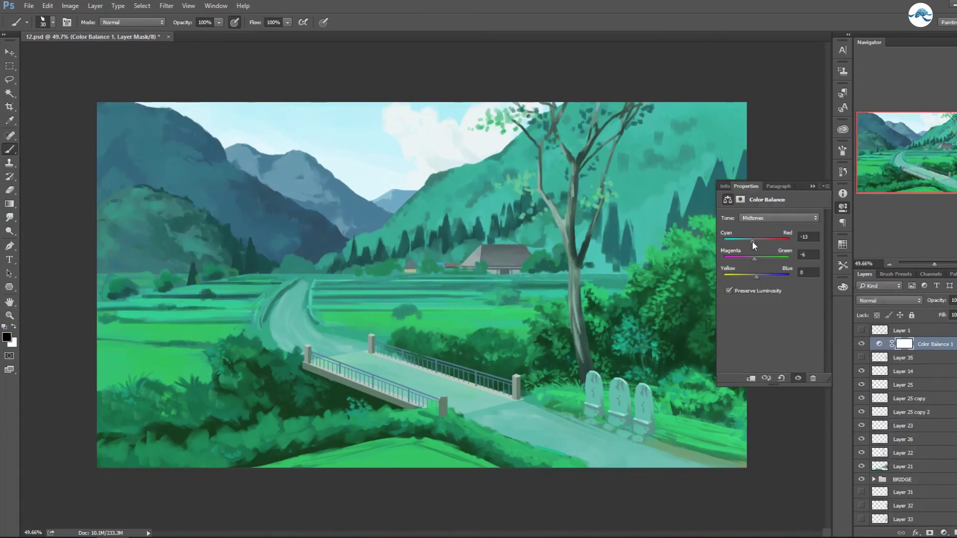
left_click(919, 423)
- Paint strokes along the tree trunk and branches and sample a light teal
mouse_move(577, 368)
left_mouse_down()
mouse_move(588, 200)
mouse_move(553, 117)
left_mouse_up()
left_click(576, 263, "alt")
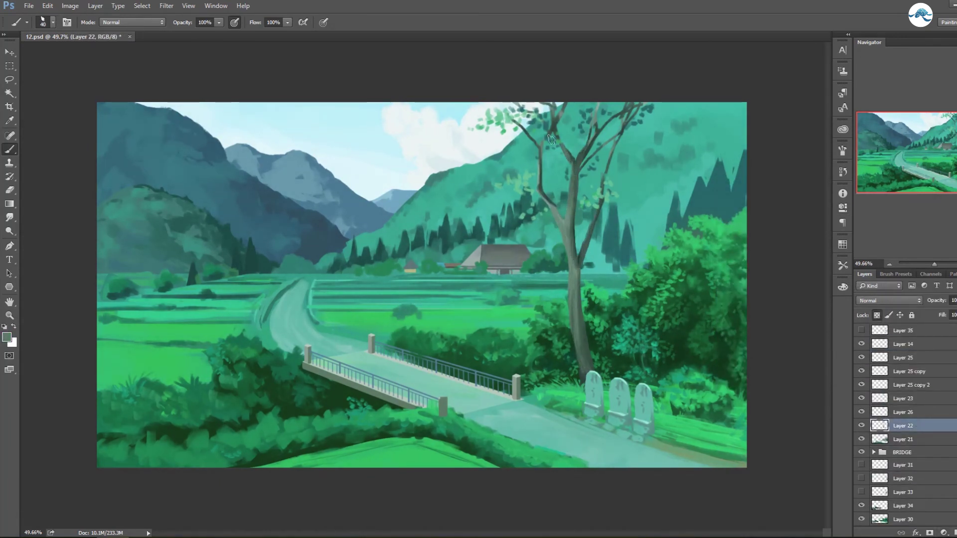
key("bracketleft")
key("bracketleft")
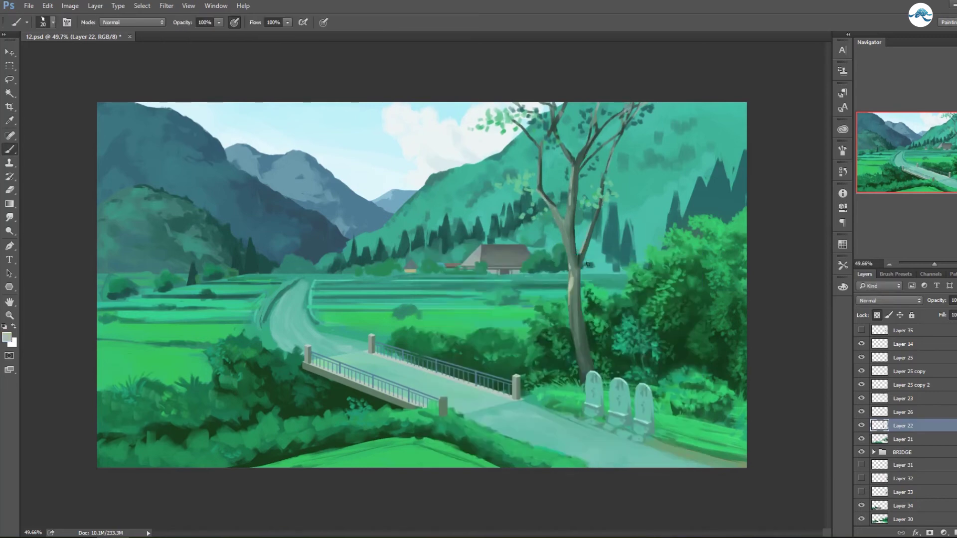
left_click(578, 325, "alt")
- On a new layer above Layer 23, dab dark and light teal leaves across the tree canopy
key("ctrl+shift+alt+n")
key("bracketright")
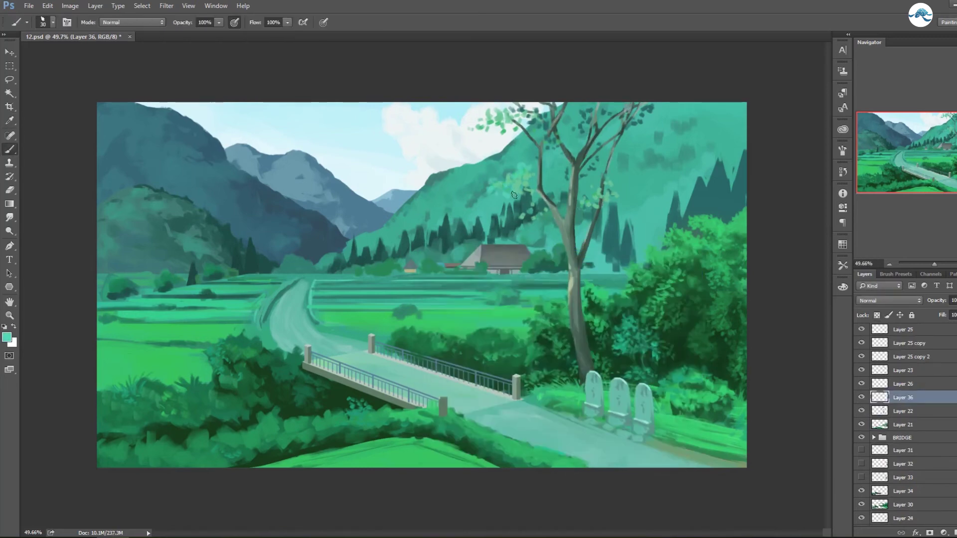
left_click(498, 117, "alt")
key("bracketleft")
key("ctrl+bracketright")
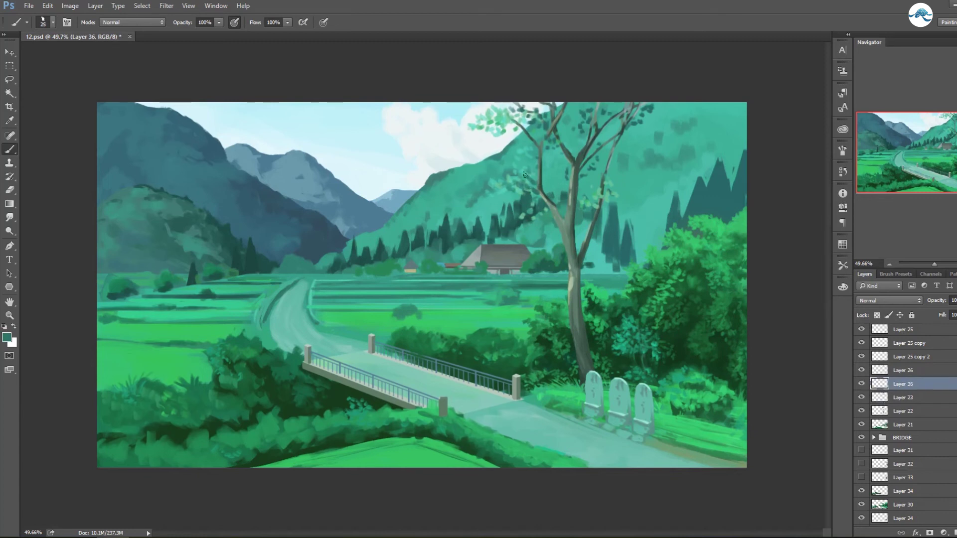
mouse_move(679, 121)
left_mouse_down()
mouse_move(640, 137)
mouse_move(488, 115)
left_mouse_up()
left_click_drag(519, 152, 528, 106)
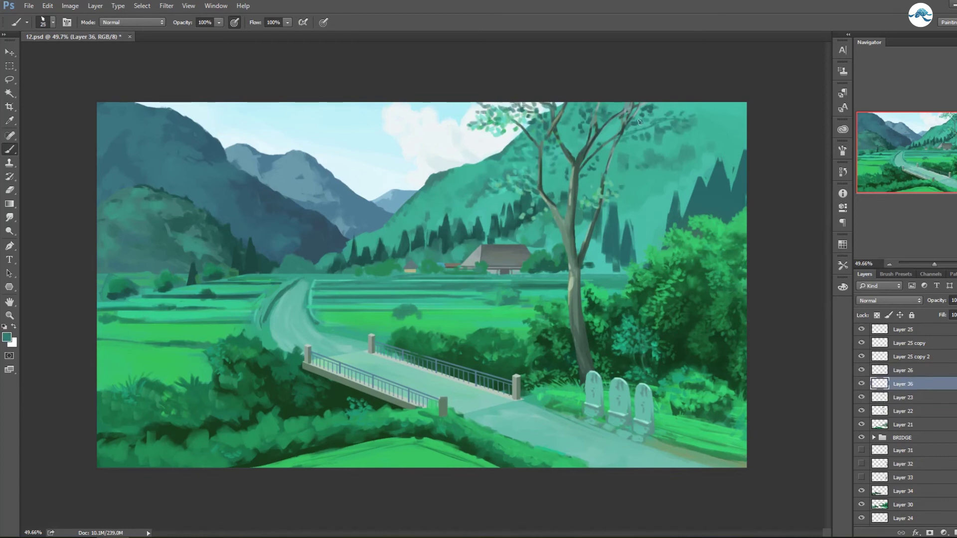
left_click_drag(658, 113, 632, 193)
left_click(646, 188, "alt")
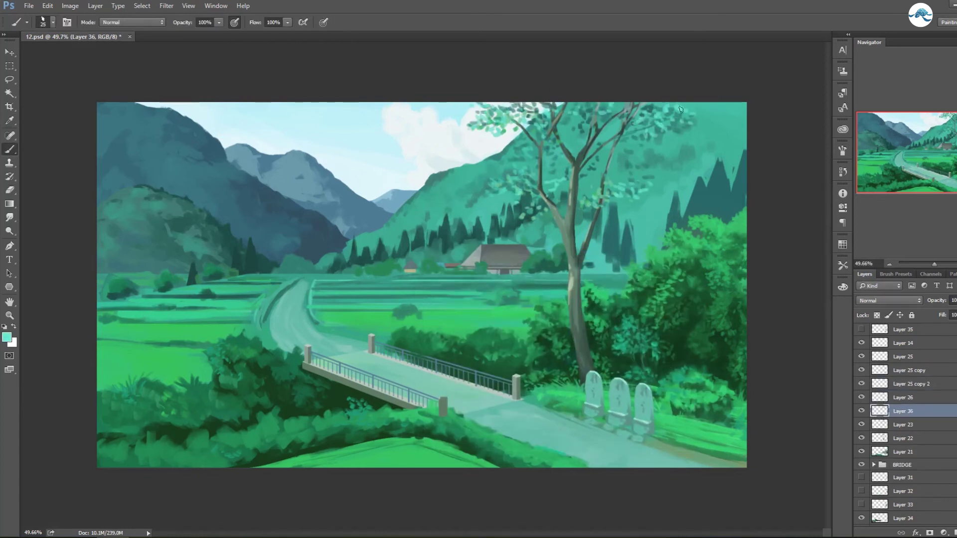
- Save the painting and add a light stroke along the tree trunk
left_click(561, 355, "alt")
key("bracketright")
key("ctrl+s")
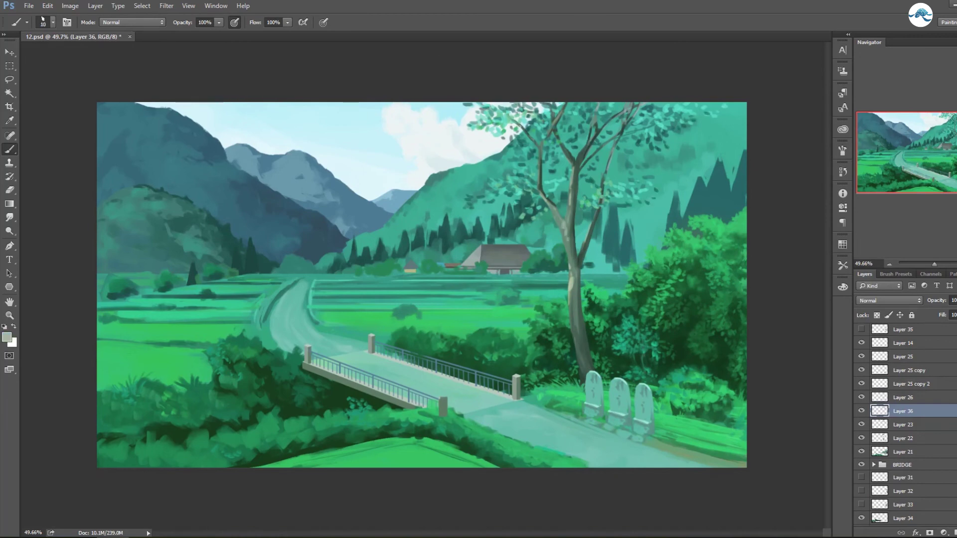
key("bracketleft")
key("bracketleft")
left_click_drag(573, 349, 575, 261)
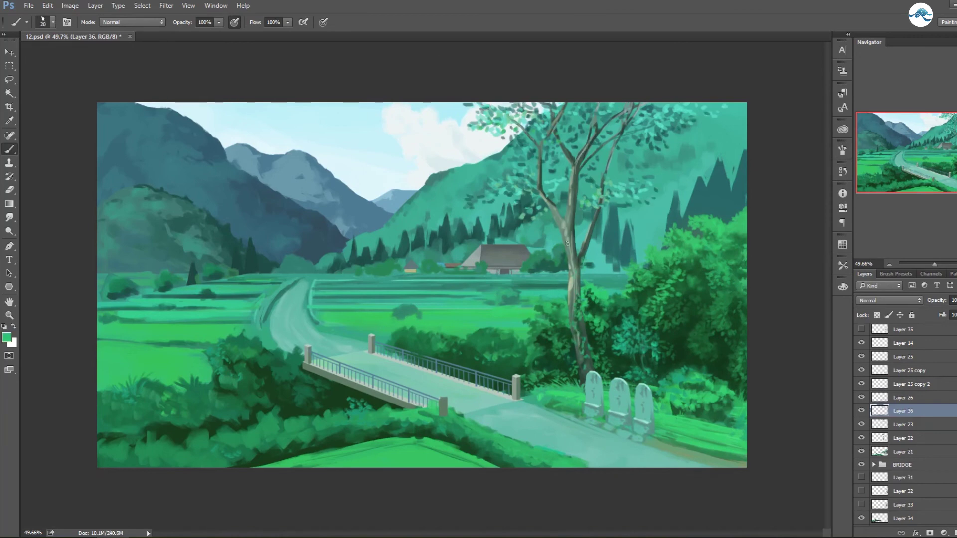
key("ctrl+shift+alt+n")
- Sample greens from the fields and paint darker green into the left fields
key("bracketright")
left_click(468, 327, "alt")
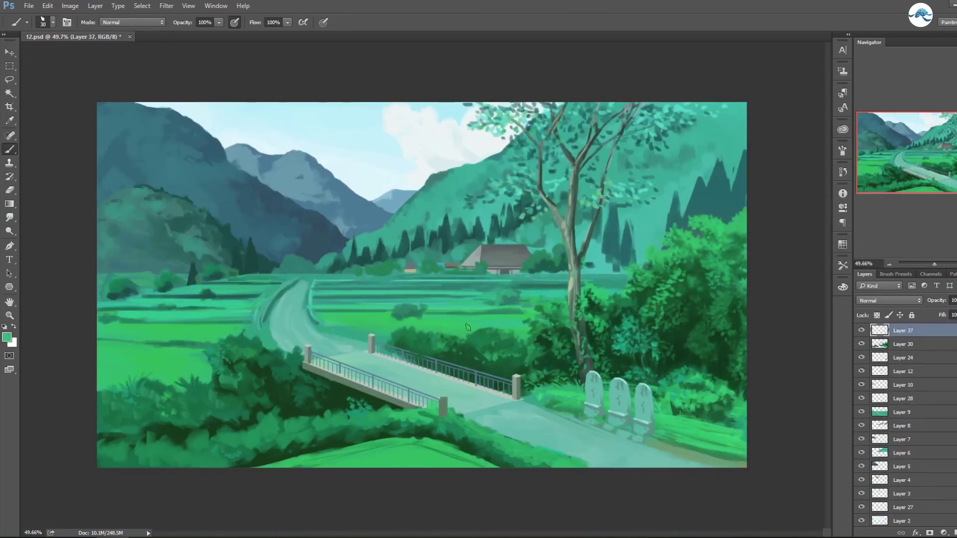
key("bracketleft")
left_click(268, 311, "alt")
key("bracketright")
key("bracketright")
left_click_drag(140, 359, 186, 349)
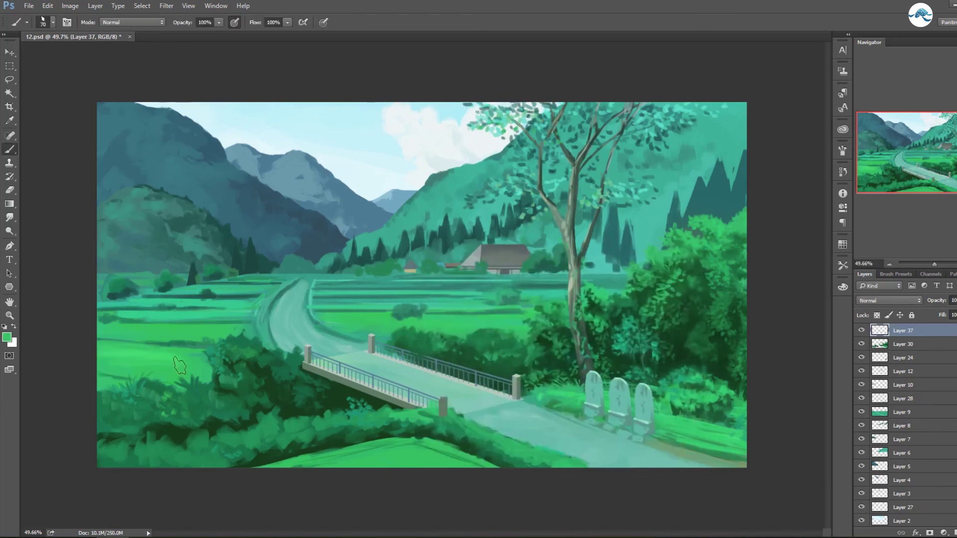
- Darken the tree silhouettes on the right with a sampled dark green
left_click(477, 294, "alt")
key("bracketleft")
left_click(212, 303, "alt")
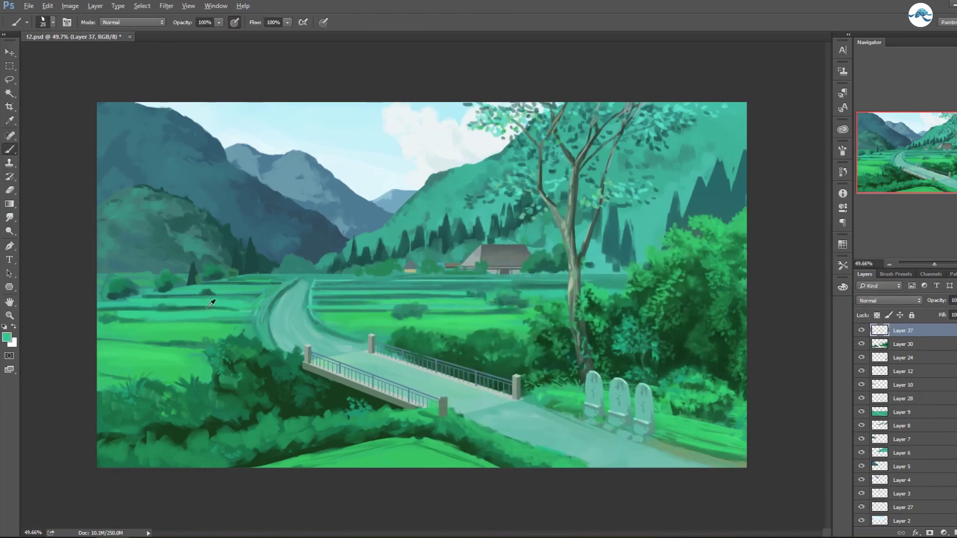
left_click(622, 239, "alt")
key("bracketright")
key("bracketright")
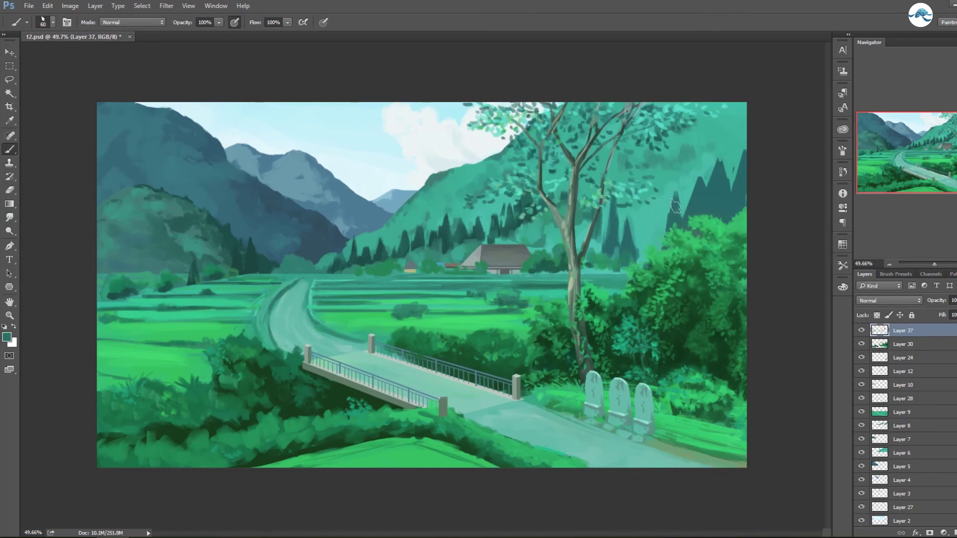
left_click_drag(679, 218, 676, 161)
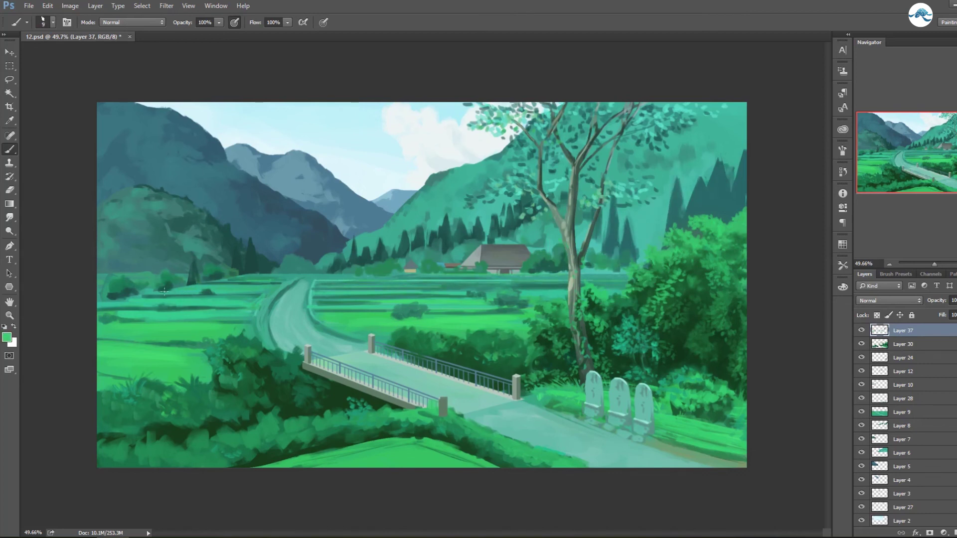
key("bracketright")
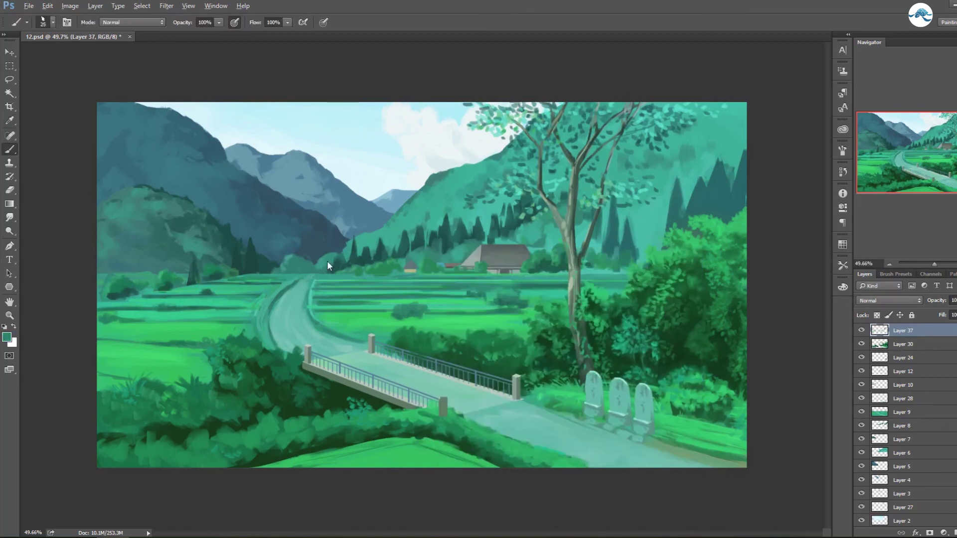
- Mirror the canvas, reshape the dark tree silhouettes at the left edge, and flip back
key("h")
left_click(171, 193, "alt")
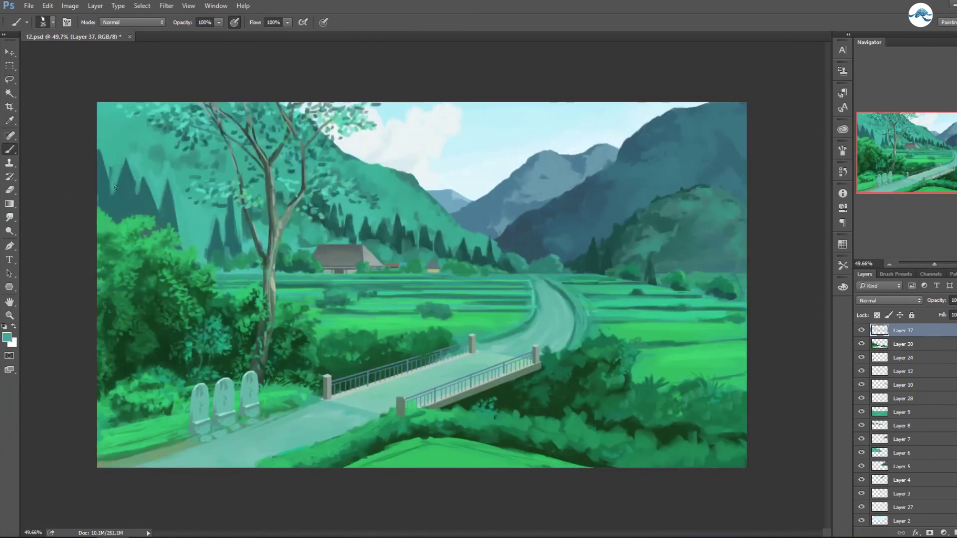
left_click_drag(115, 187, 107, 107)
key("bracketright")
key("bracketright")
key("bracketright")
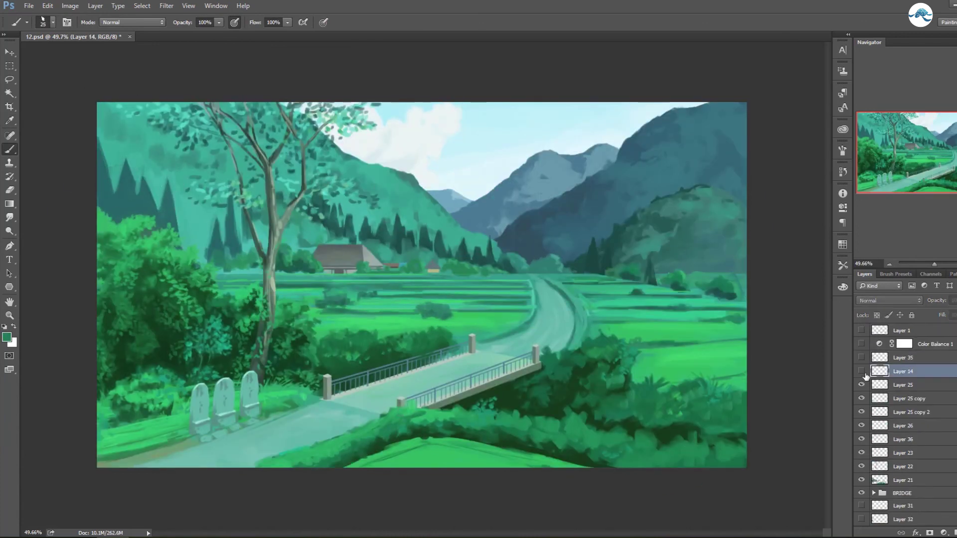
key("h")
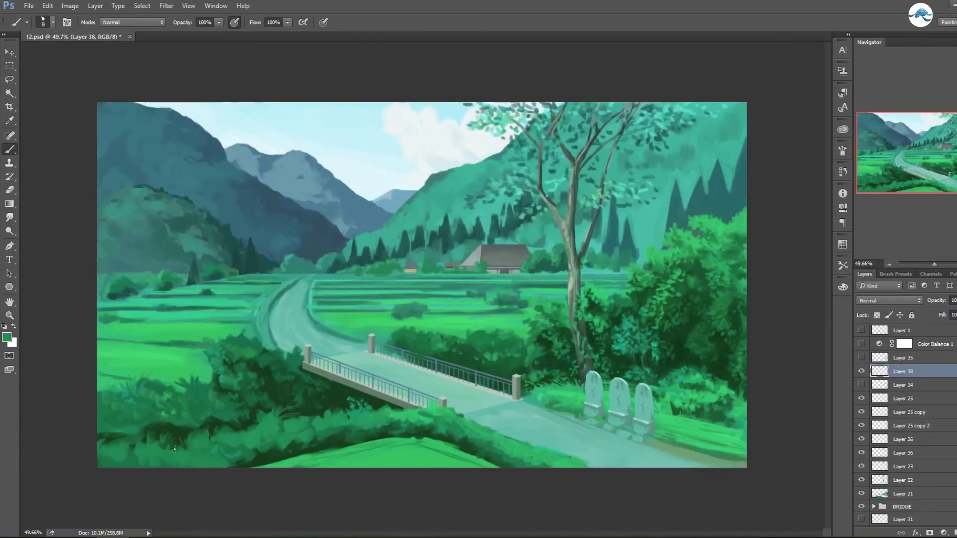
- On a new layer, dab small pale yellow flowers into the lower-left bushes
key("ctrl+shift+alt+n")
key("bracketright")
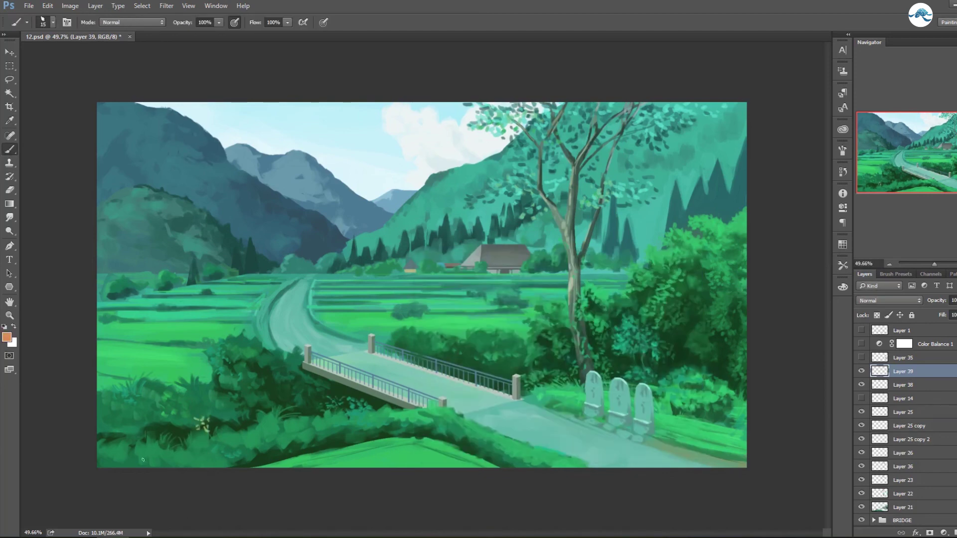
left_click_drag(202, 419, 319, 441)
- Add another layer with a large soft brush and set its opacity to 57
key("ctrl+shift+alt+n")
right_click(414, 214)
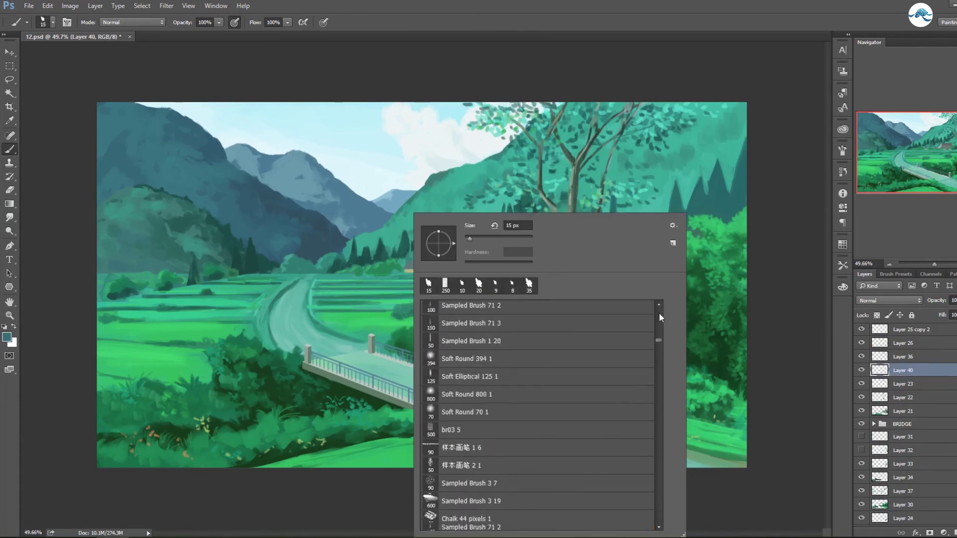
double_click(659, 312)
left_click_drag(953, 300, 952, 312)
- Stamp visible layers, apply Auto Tone, and stamp another merged copy for posterizing
key("ctrl+shift+alt+e")
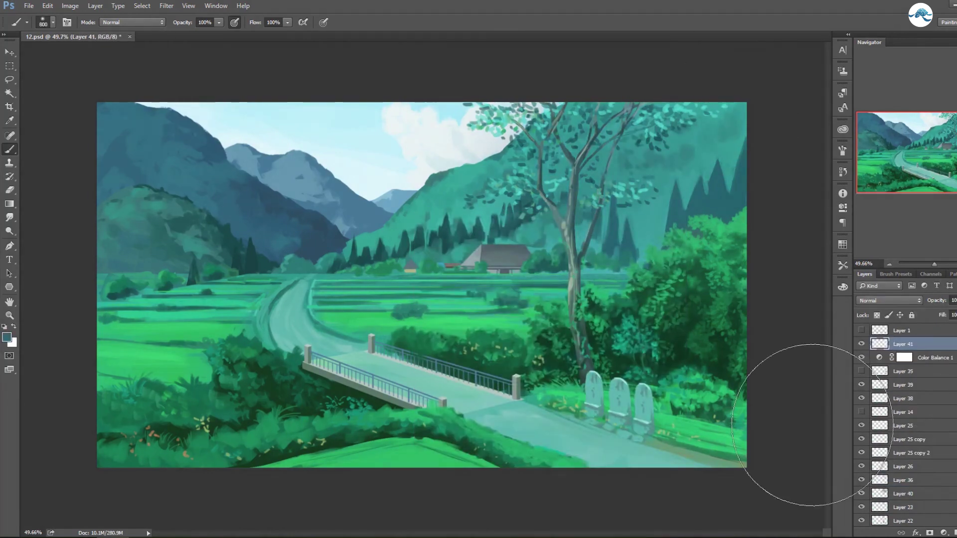
left_click(70, 6)
left_click(85, 56)
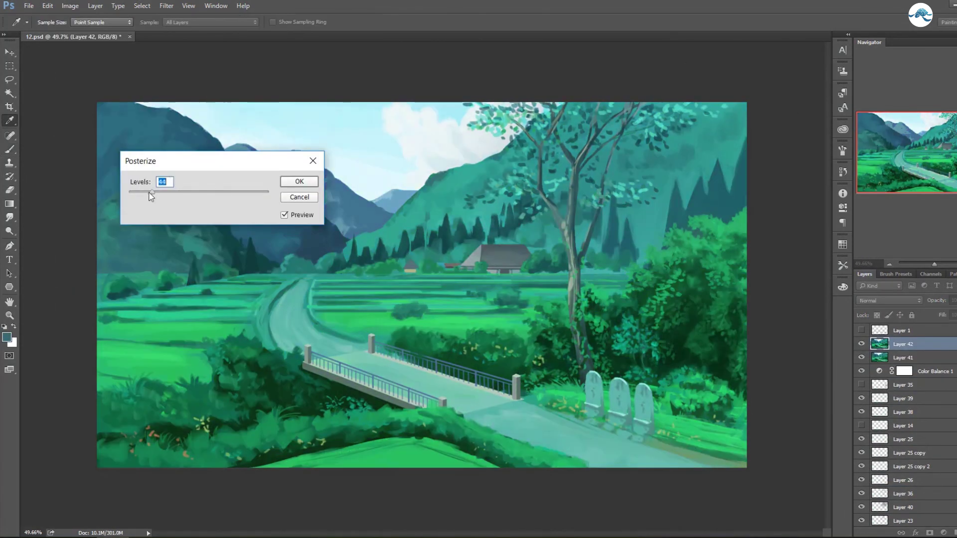
key("ctrl+shift+alt+e")
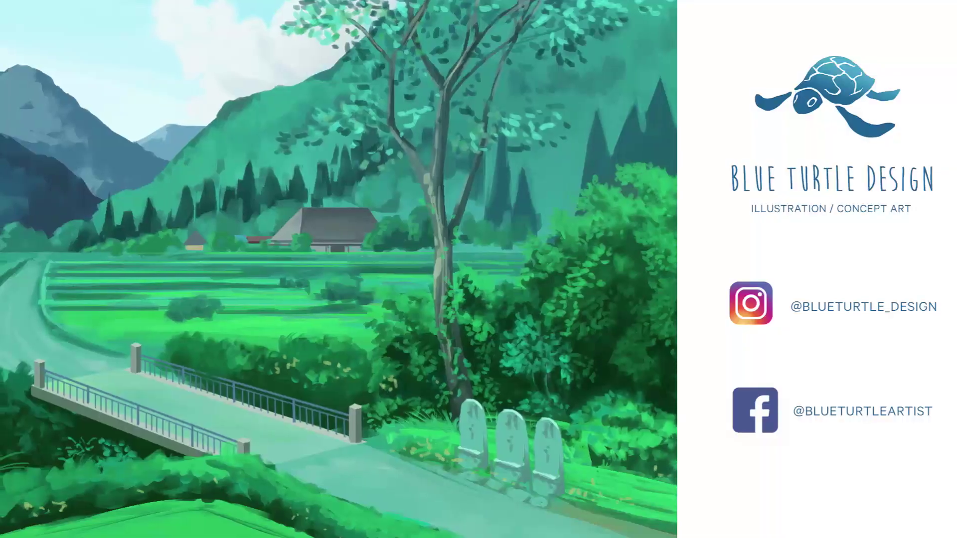